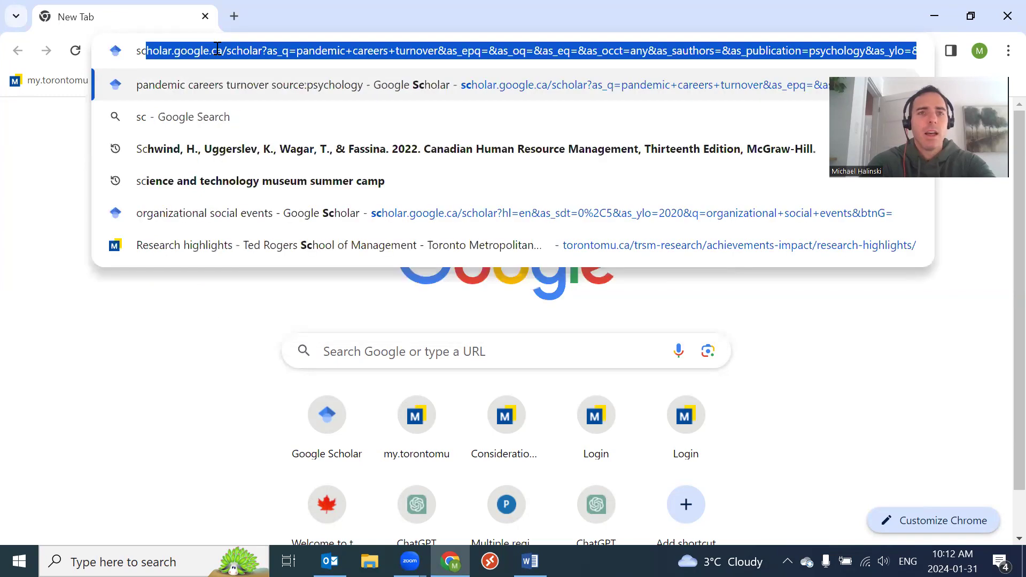
Open Google Scholar from the suggested address, remove the old query and submit the search box empty.
key(Right)
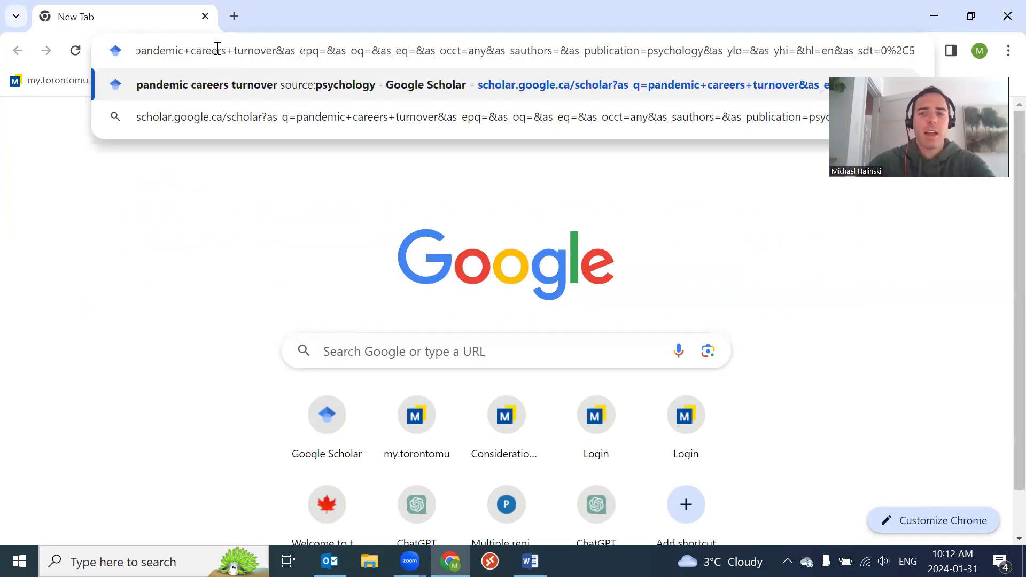
key(Return)
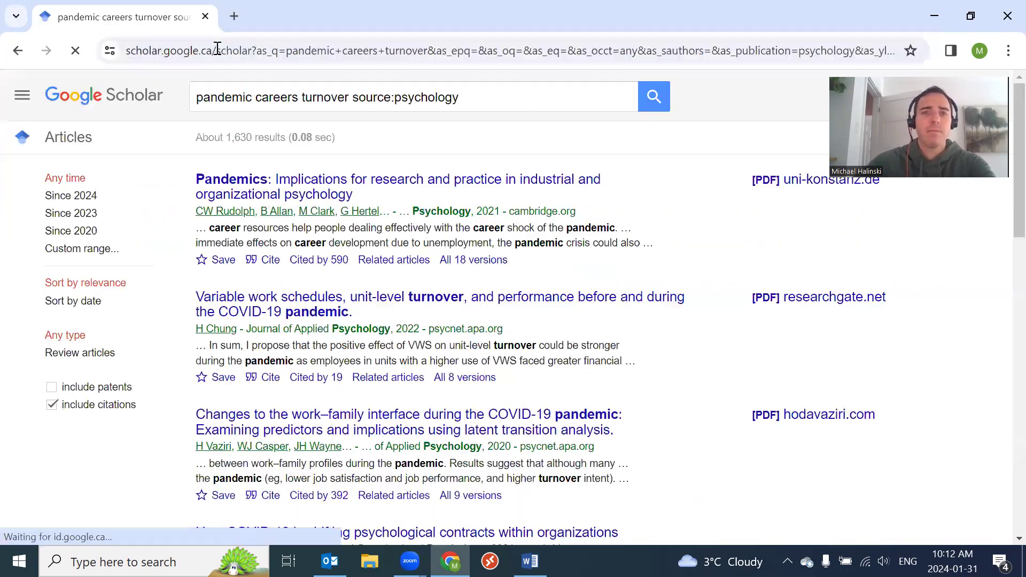
click(345, 92)
key(ctrl+a)
key(BackSpace)
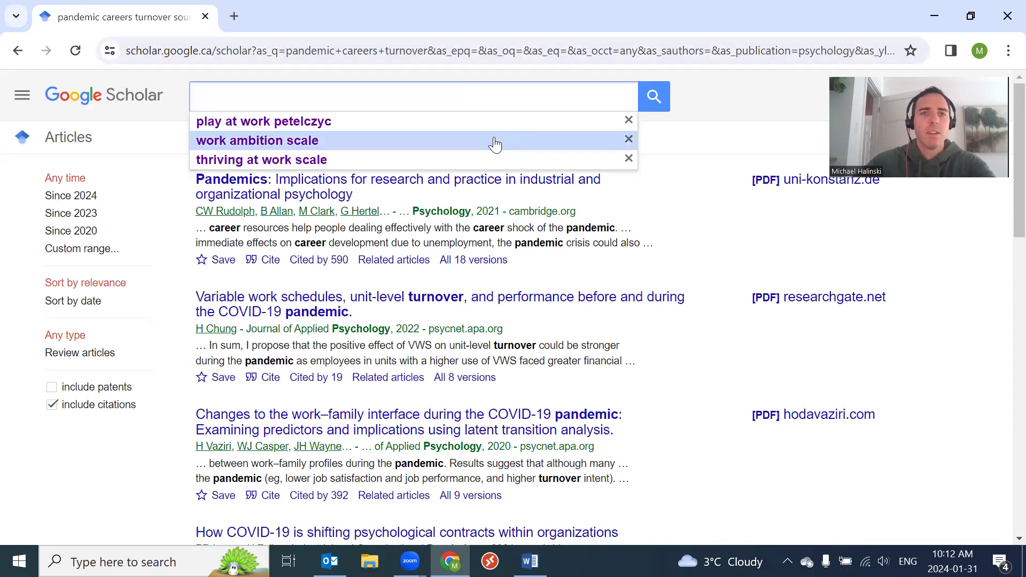
click(641, 93)
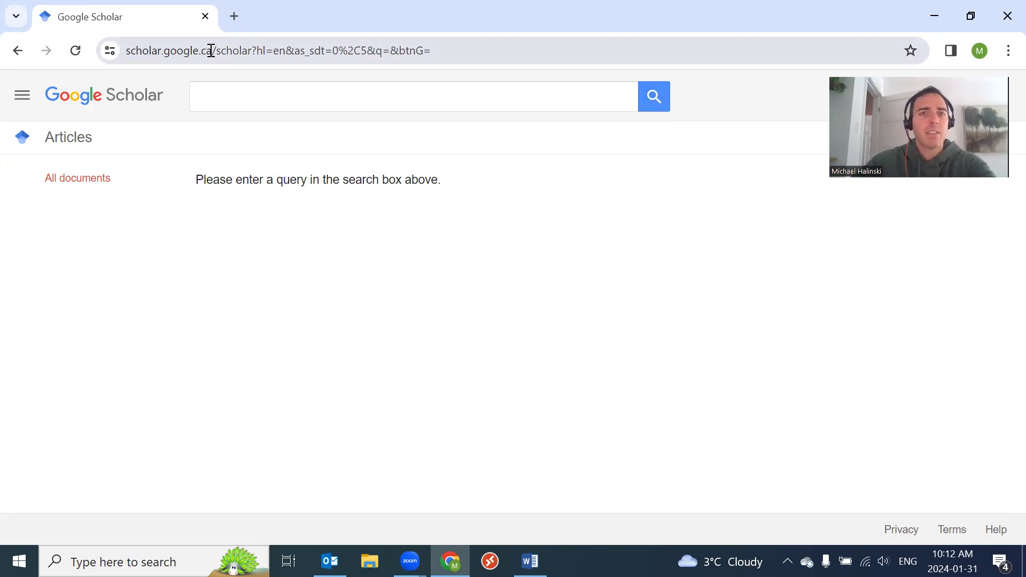
Search Google Scholar for the exact phrase "play at work", enclosed in quotation marks.
click(246, 91)
click(149, 220)
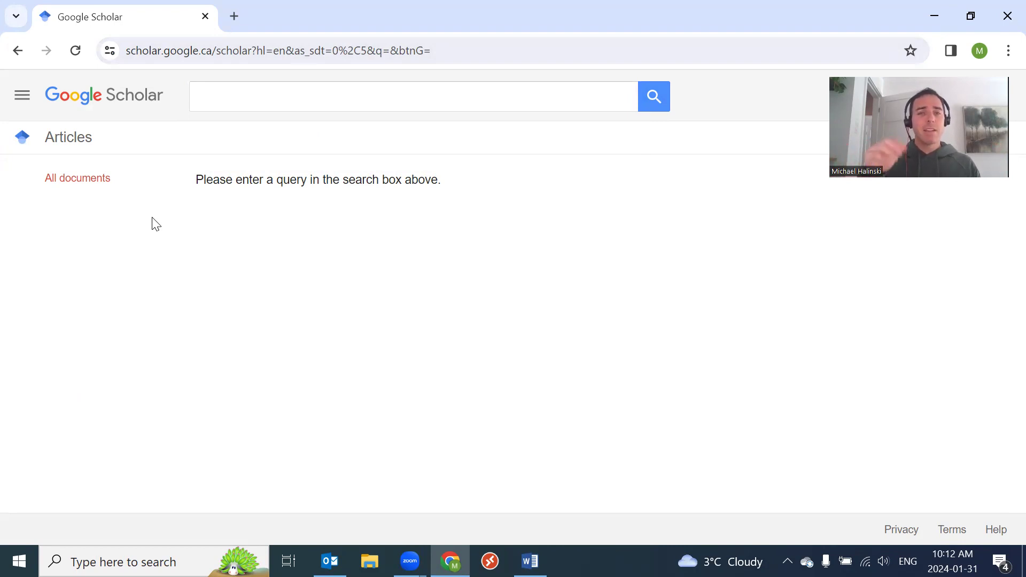
click(322, 91)
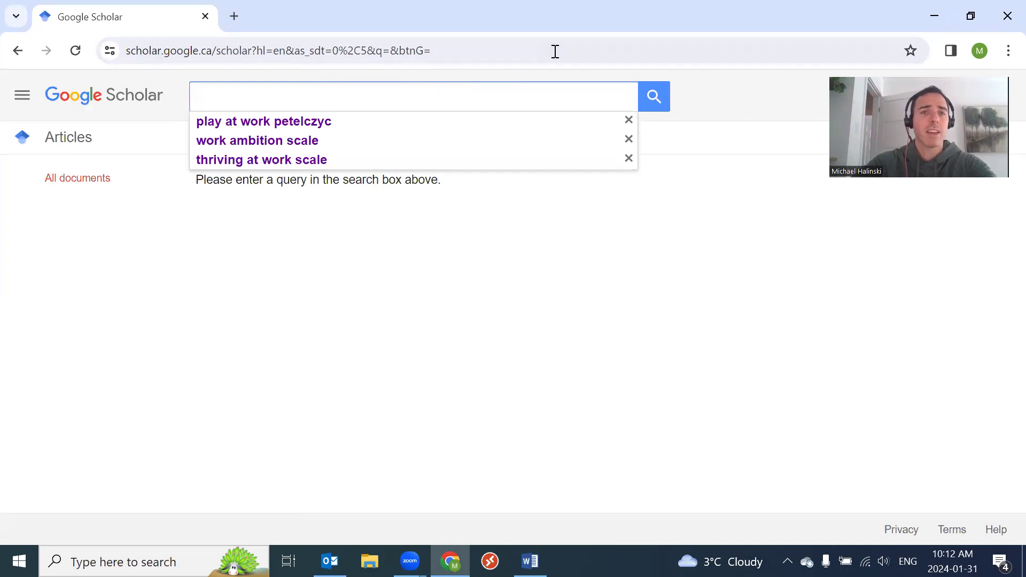
text("play)
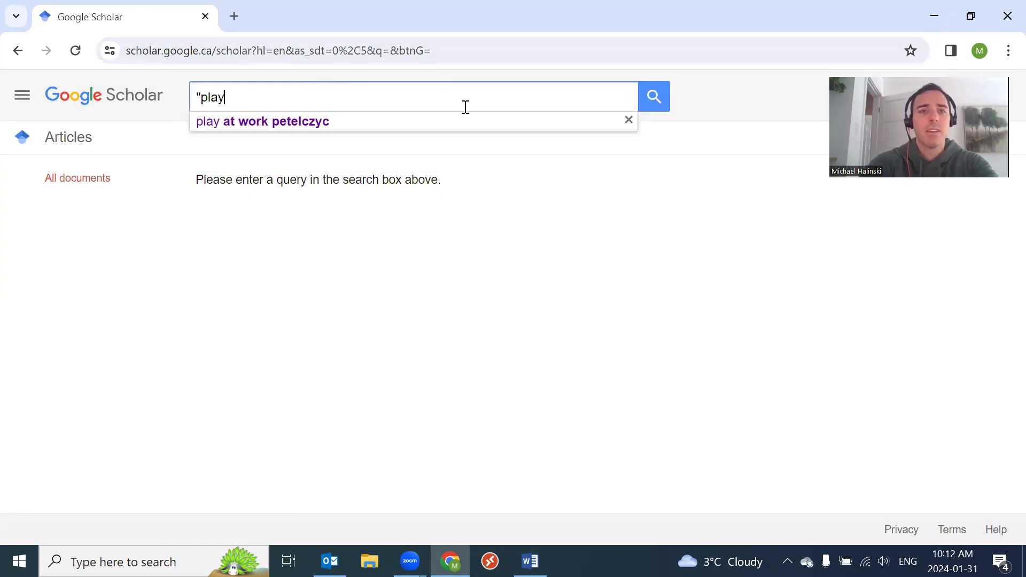
text( at work")
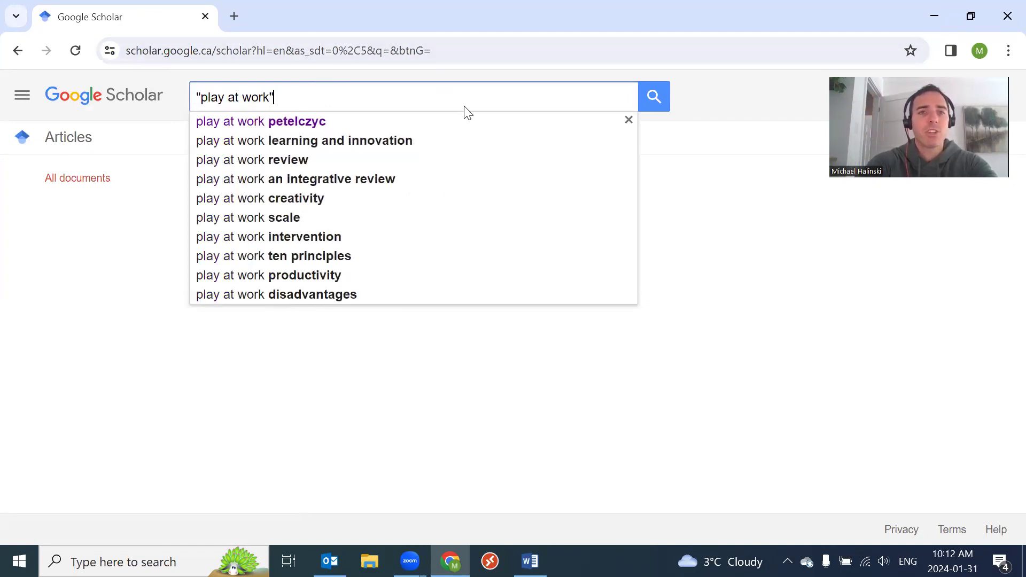
key(Return)
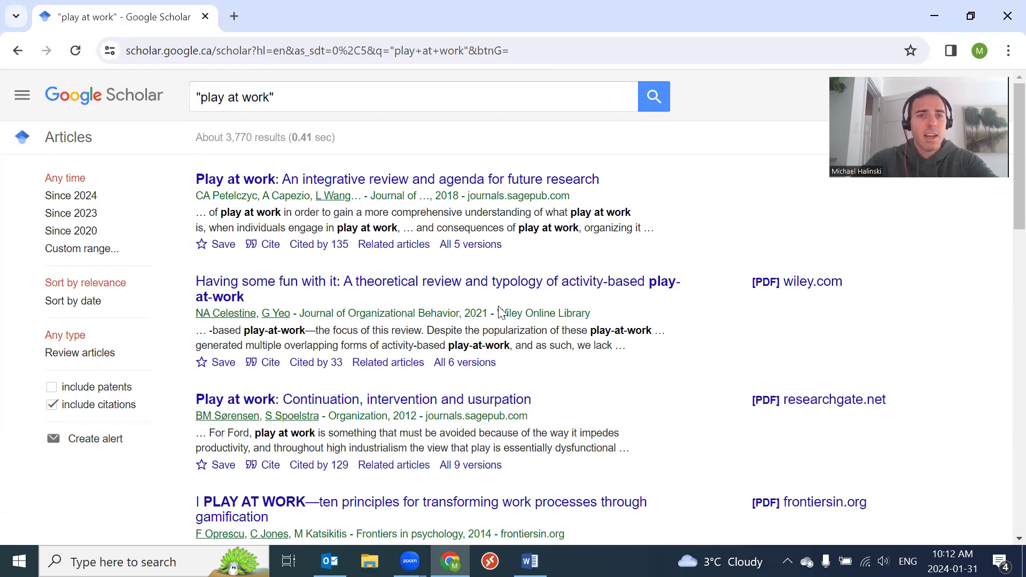
Skim the exact-phrase results, then repeat the search for play at work without the quotation marks.
click(281, 100)
click(176, 141)
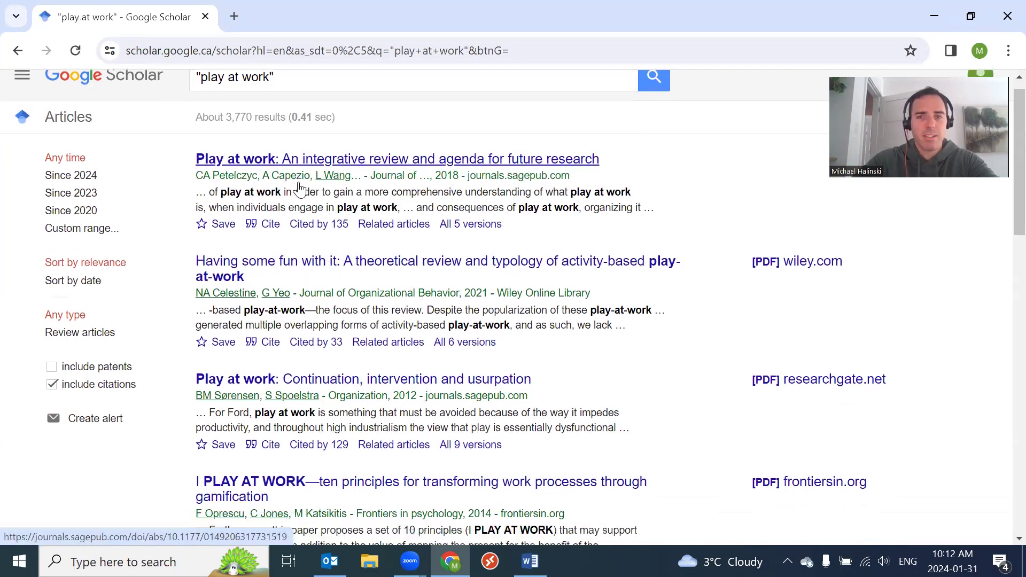
scroll(301, 190, down, 3)
scroll(301, 190, down, 6)
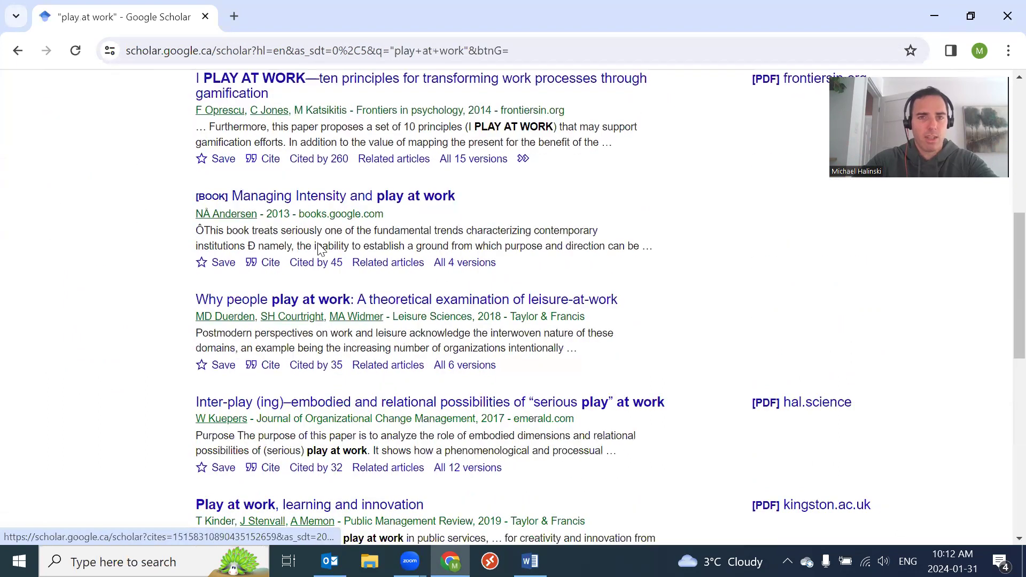
scroll(338, 339, up, 10)
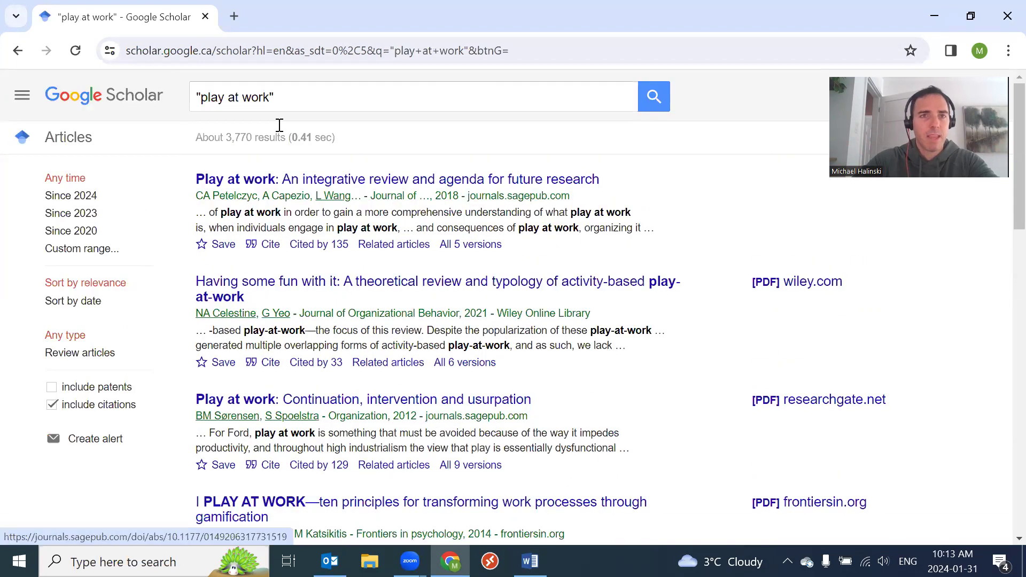
click(207, 103)
key(BackSpace)
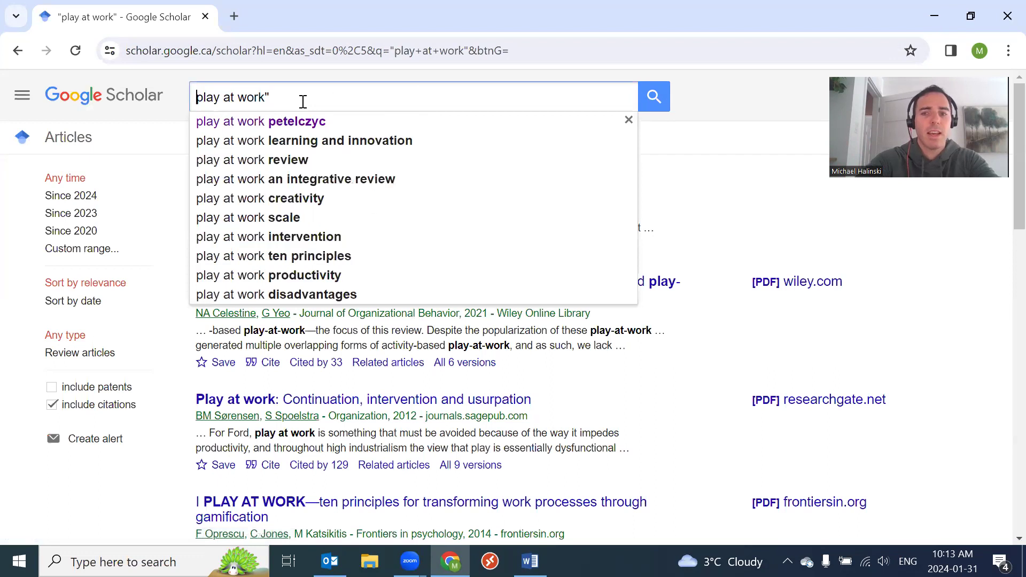
key(BackSpace)
key(Return)
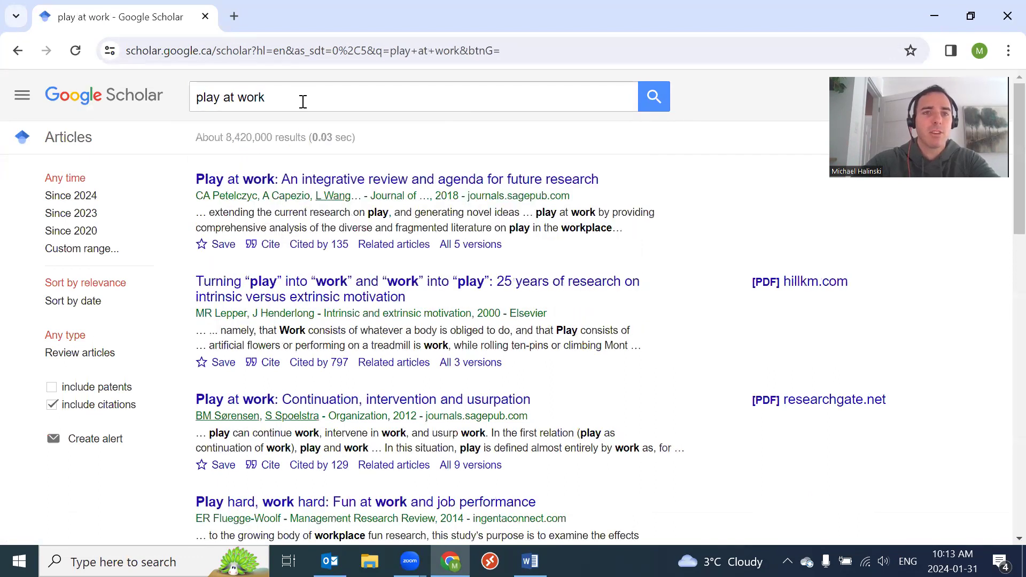
Put the quotation marks back around "play at work", rerun the search and highlight the phrase in the first result's title.
click(203, 99)
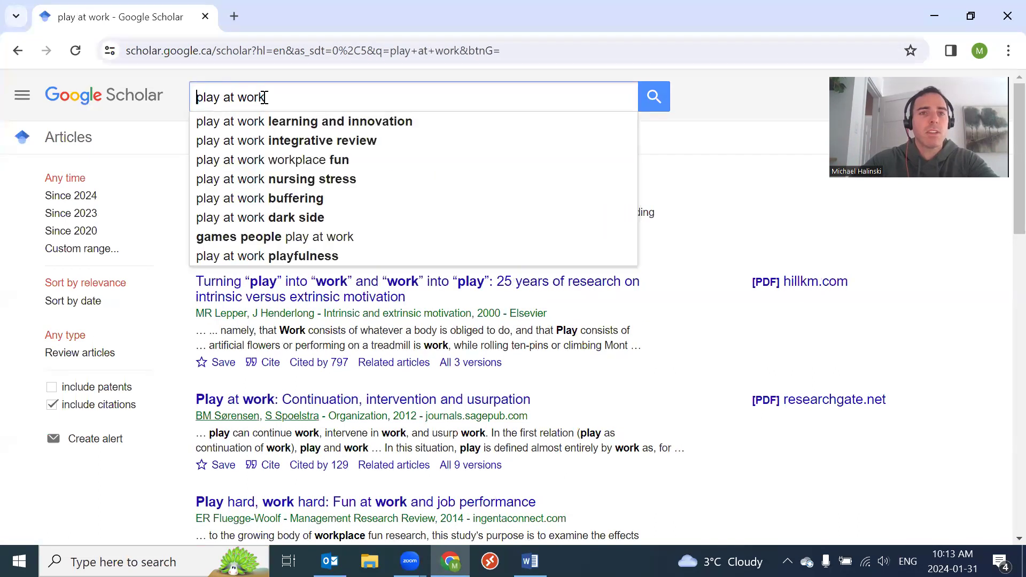
click(171, 153)
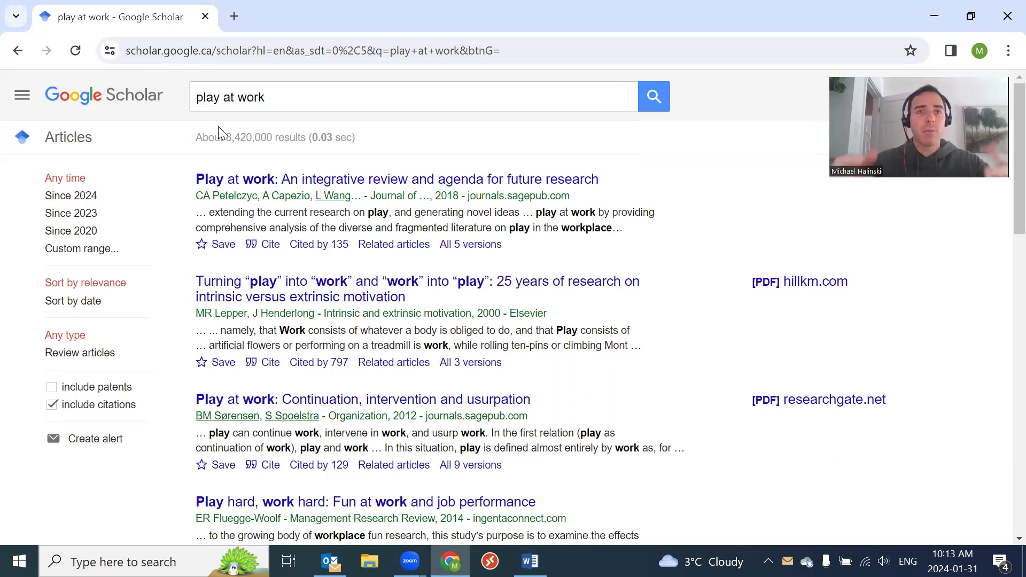
click(199, 99)
text(")
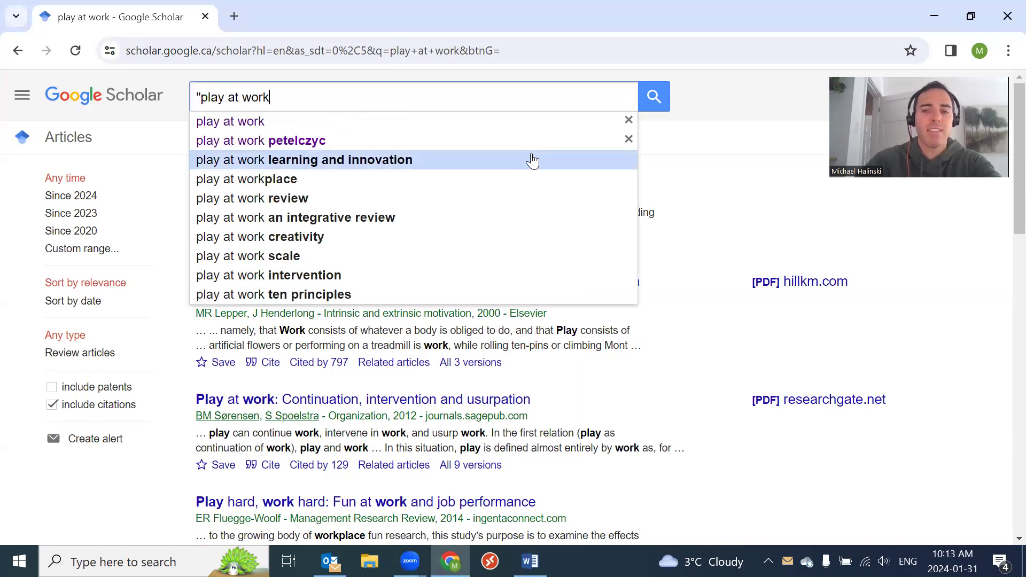
text(")
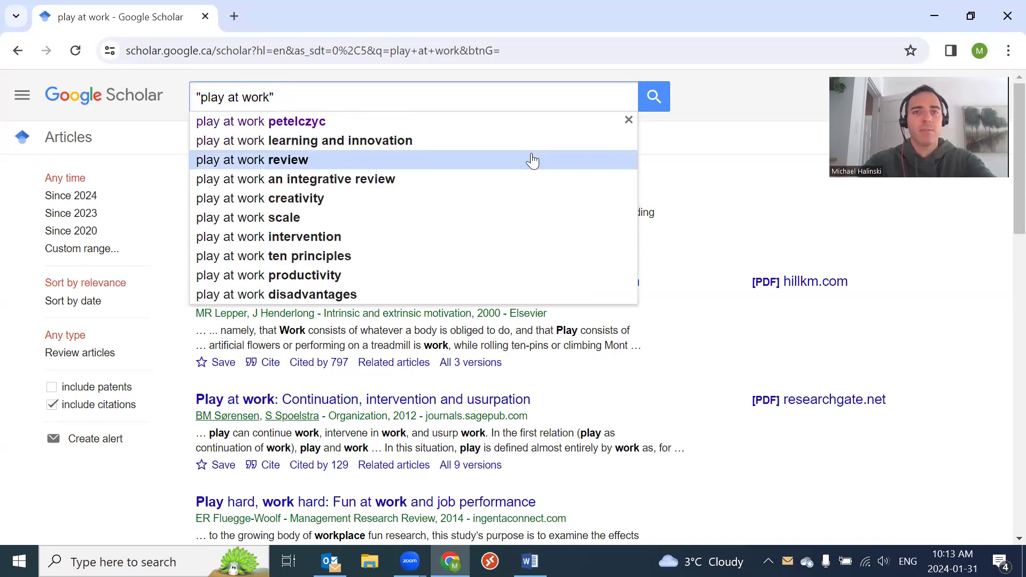
click(655, 94)
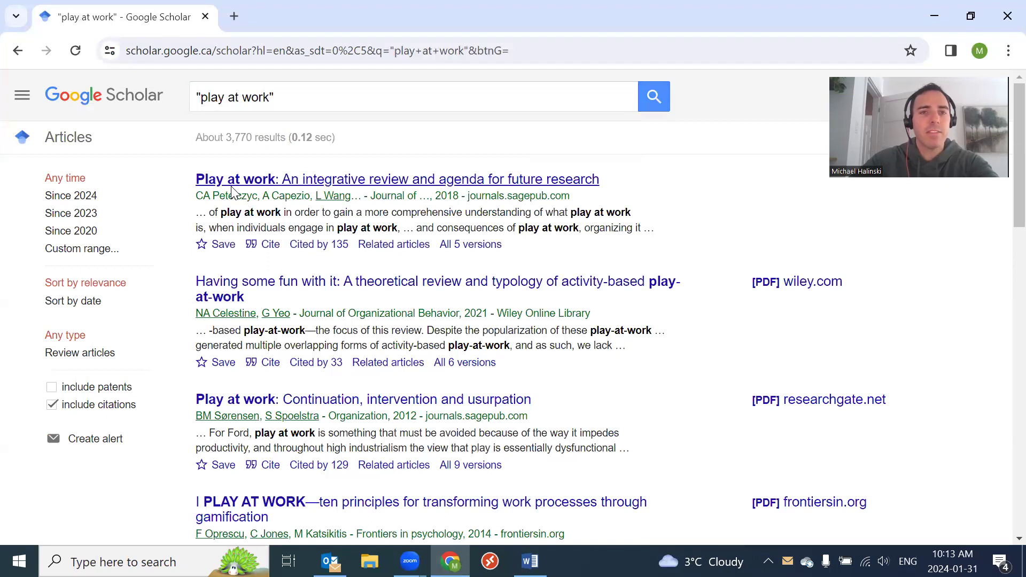
drag(202, 180, 275, 182)
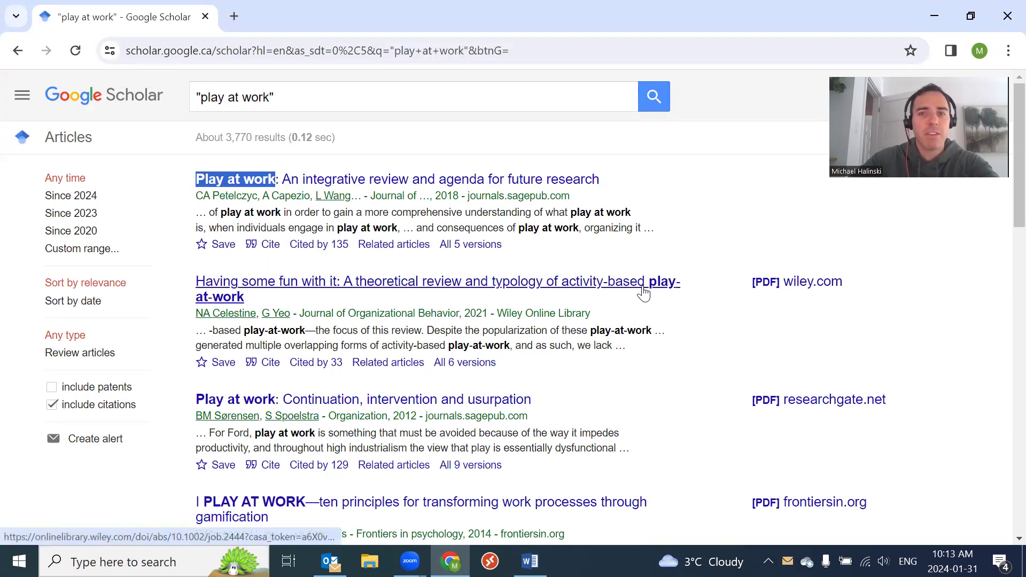
Add a second exact phrase to the query and search for "play at work"+"dark side".
click(331, 101)
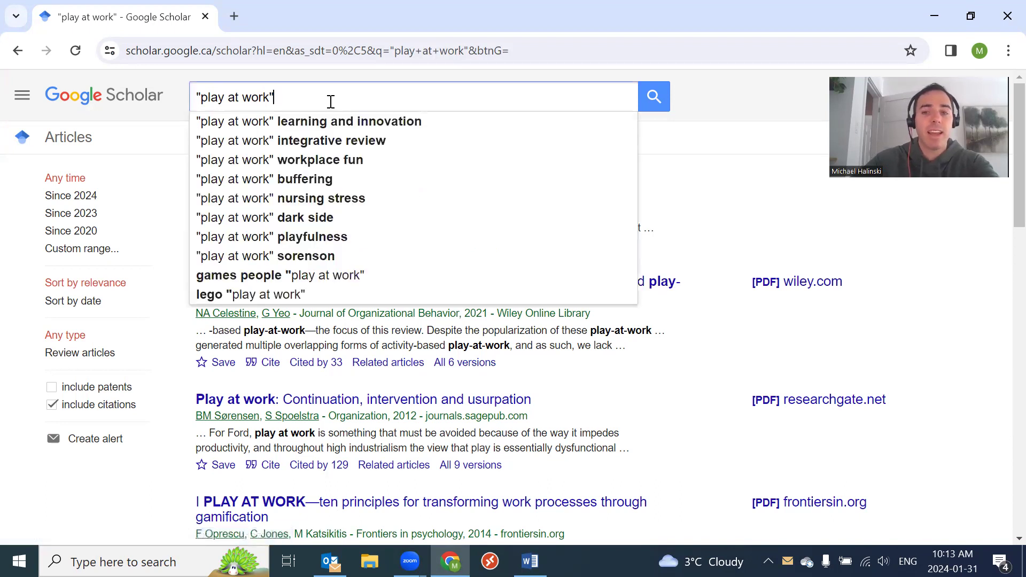
text(+)
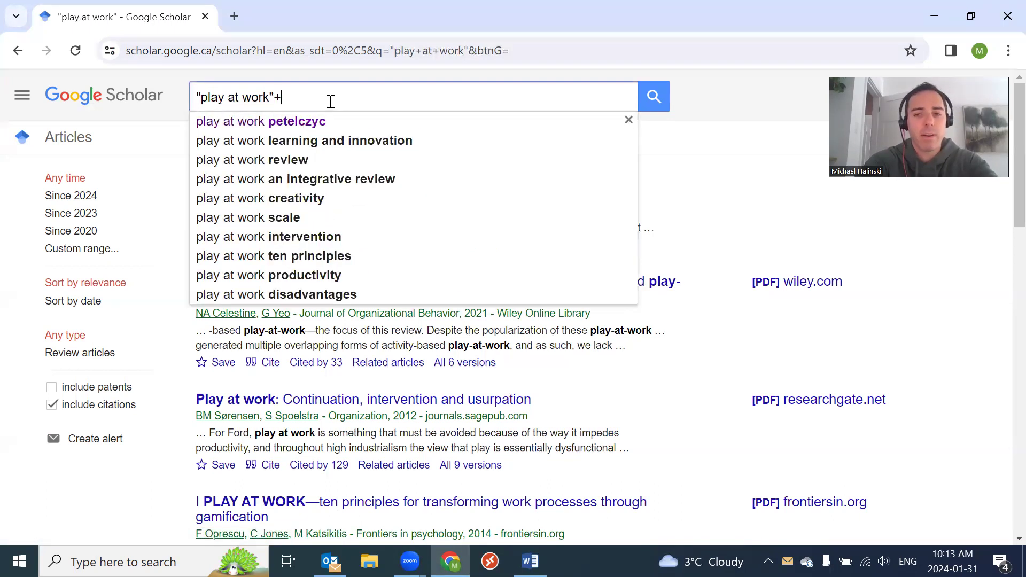
text("discri)
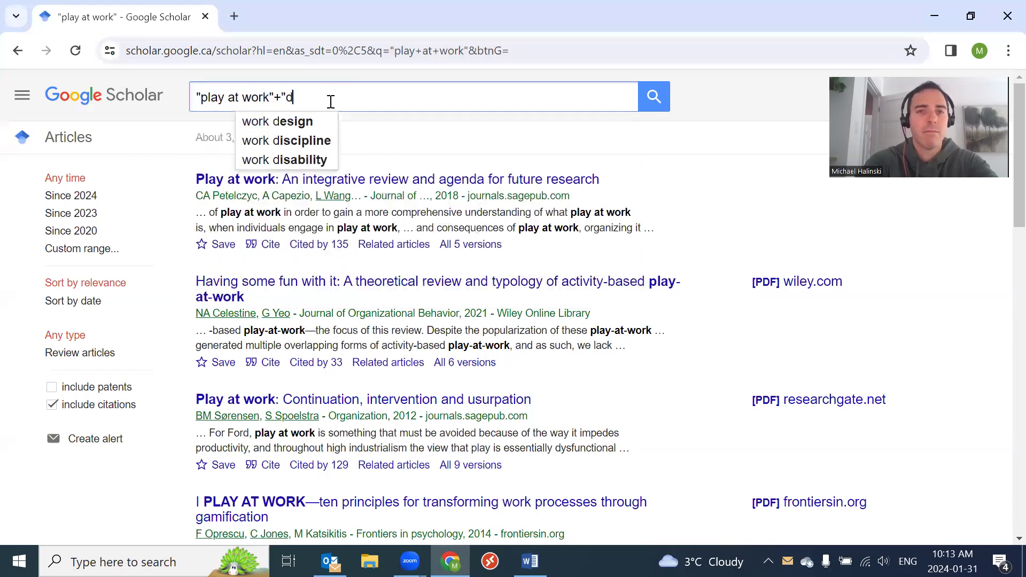
key(BackSpace)
key(BackSpace)
key(BackSpace)
key(BackSpace)
key(BackSpace)
key(BackSpace)
text(dark side)
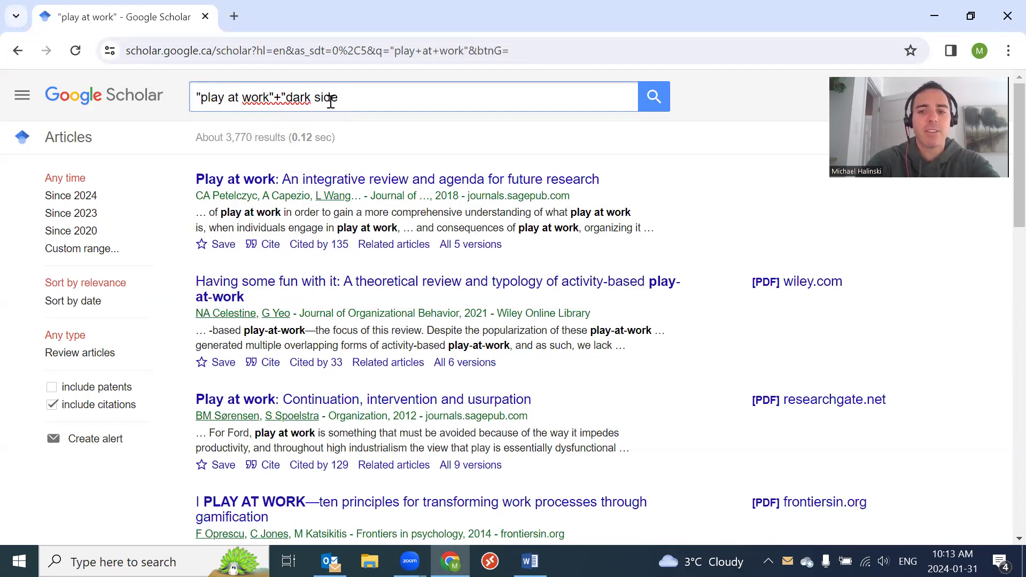
text(")
key(Return)
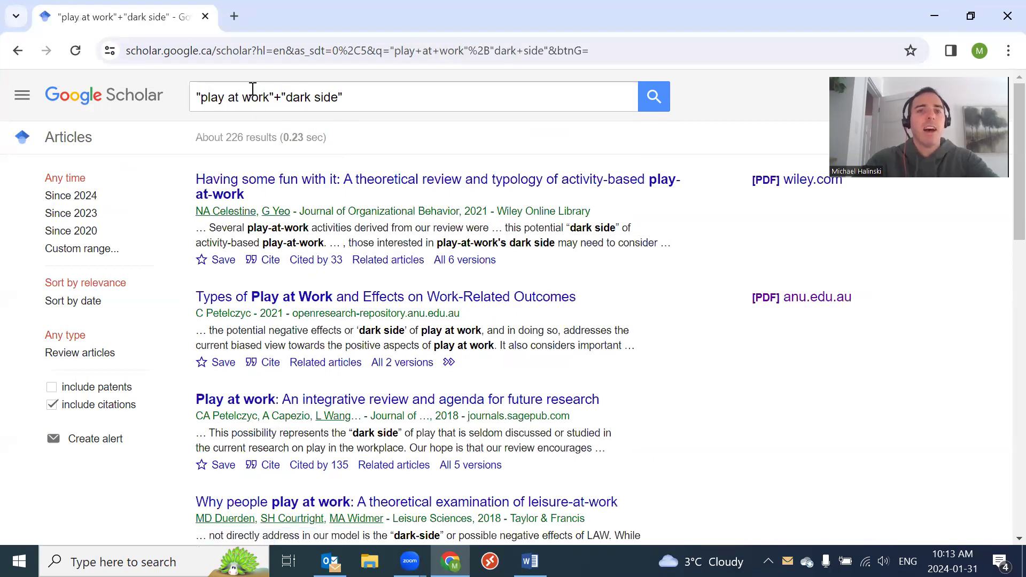
Highlight the combined query's phrases and the words "dark side" in the first result's excerpt.
drag(196, 97, 390, 95)
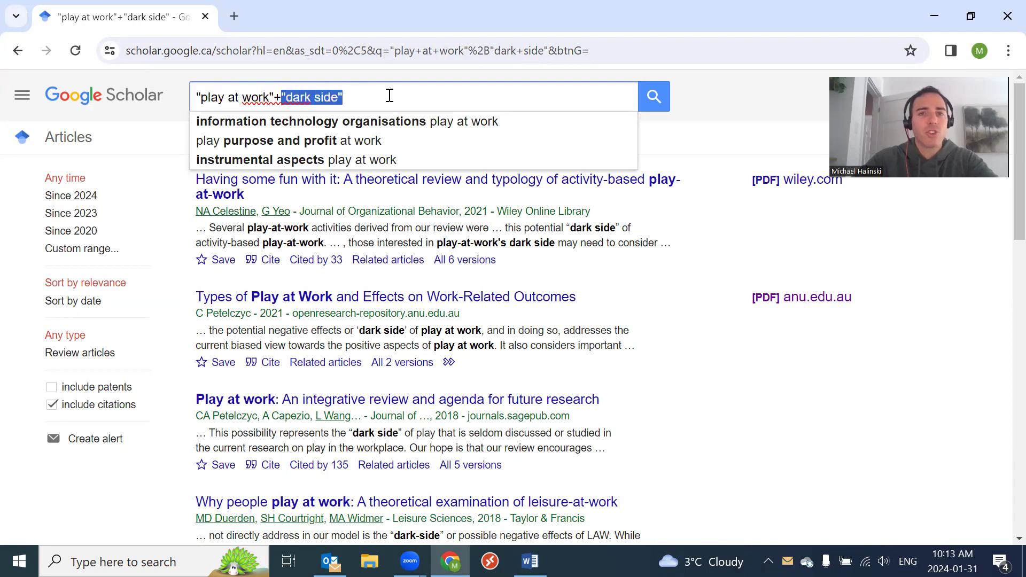
click(733, 265)
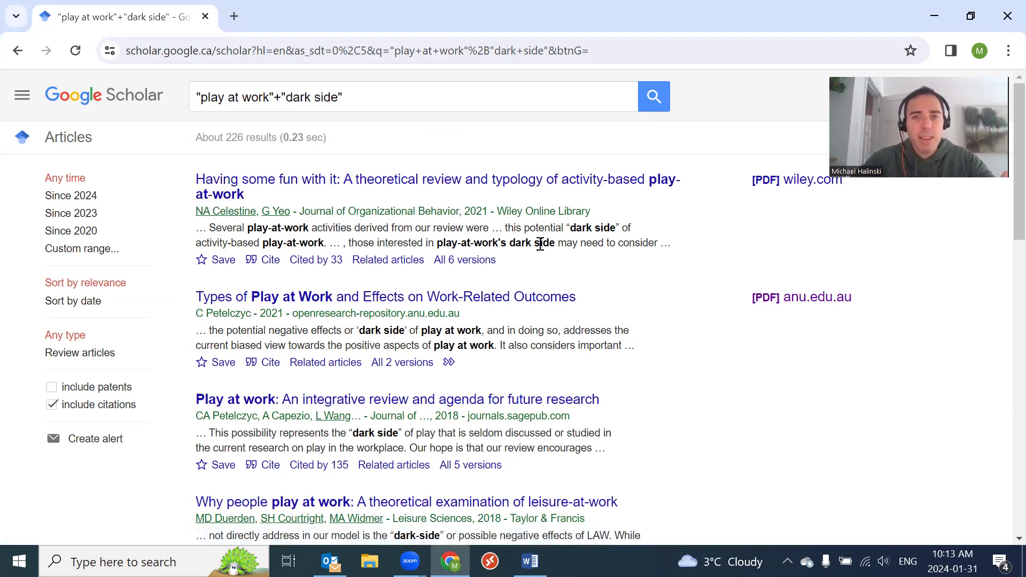
drag(556, 244, 513, 247)
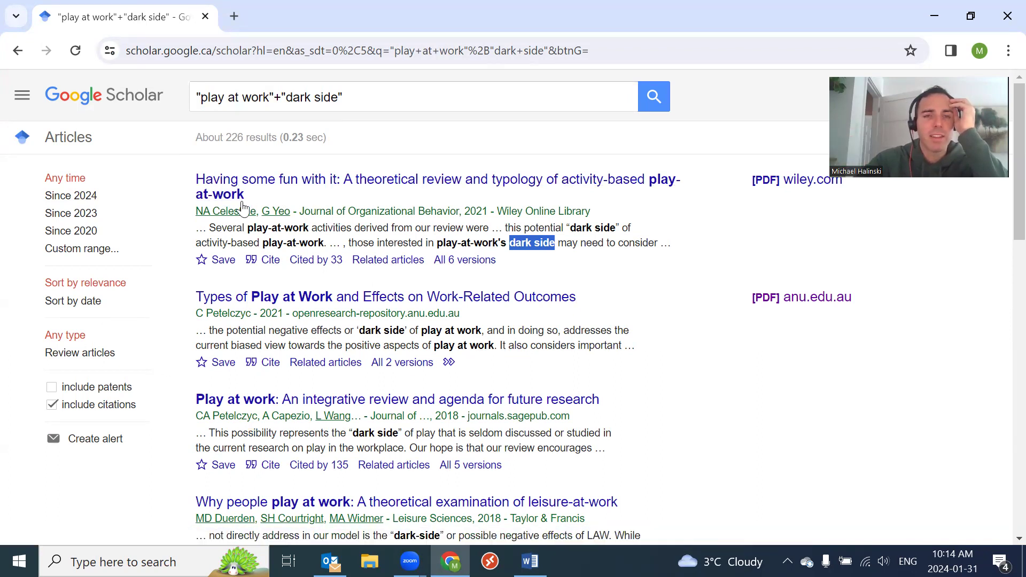
Open the first three articles of the "play at work"+"dark side" results in separate new tabs.
right_click(215, 193)
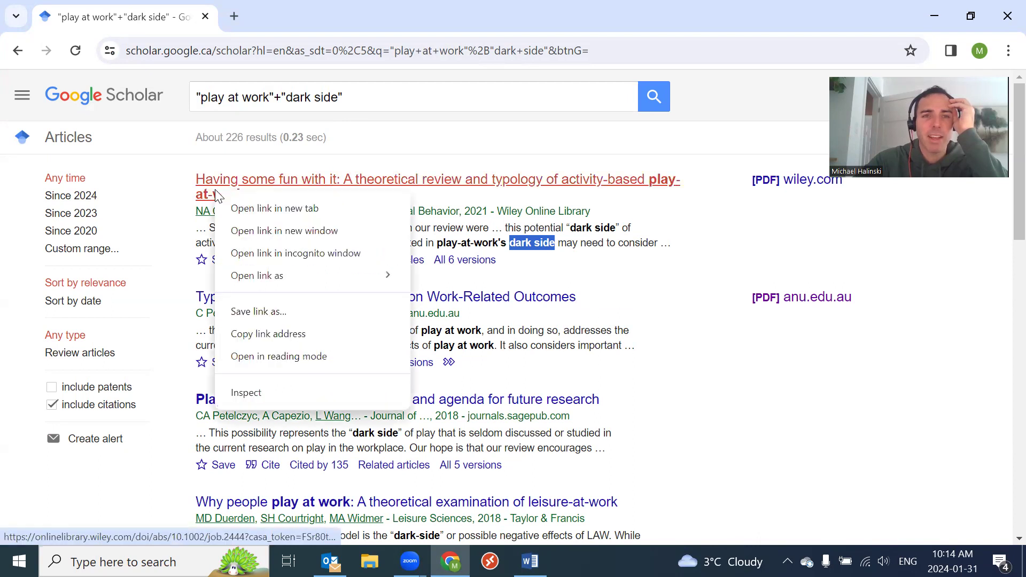
click(186, 199)
middle_click(221, 185)
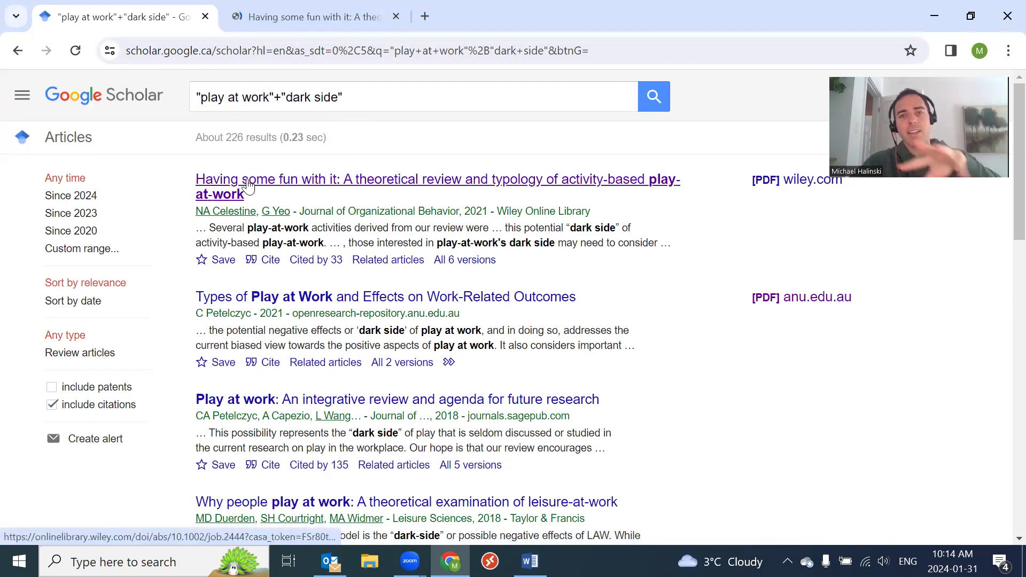
middle_click(290, 298)
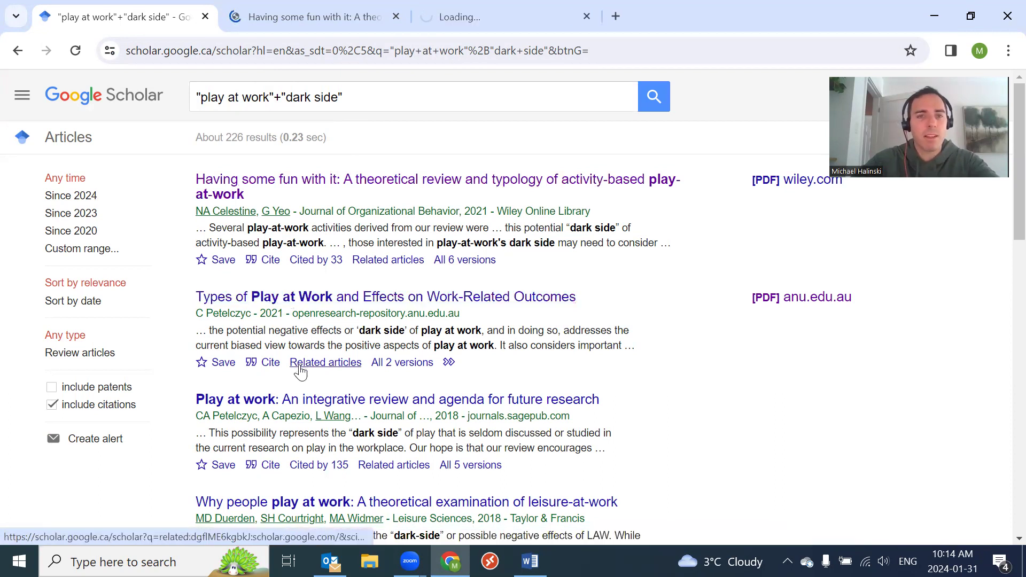
middle_click(308, 402)
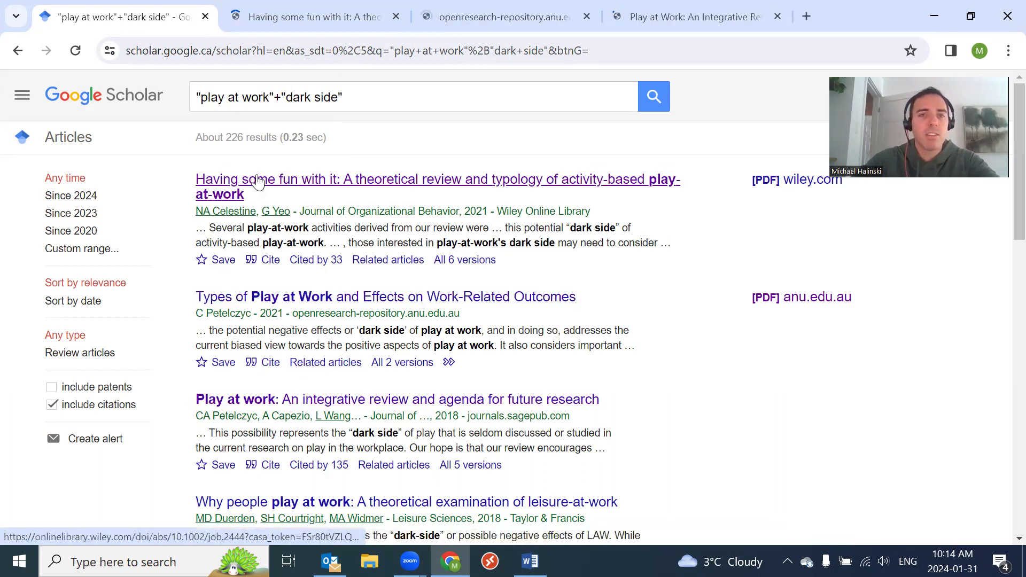
View the article "Having some fun with it" and skim its summary and introduction.
click(311, 15)
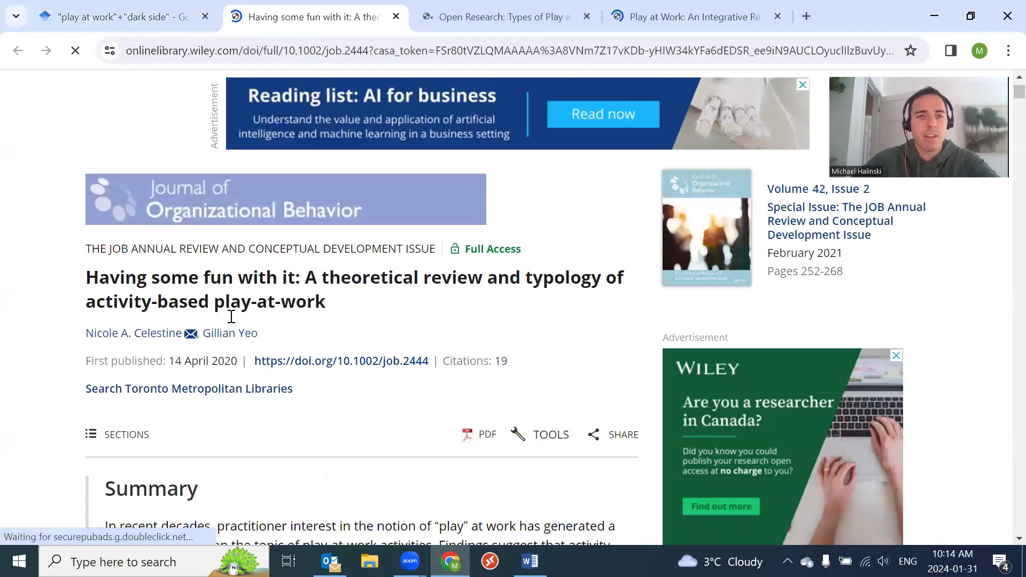
scroll(233, 323, down, 3)
scroll(129, 162, down, 5)
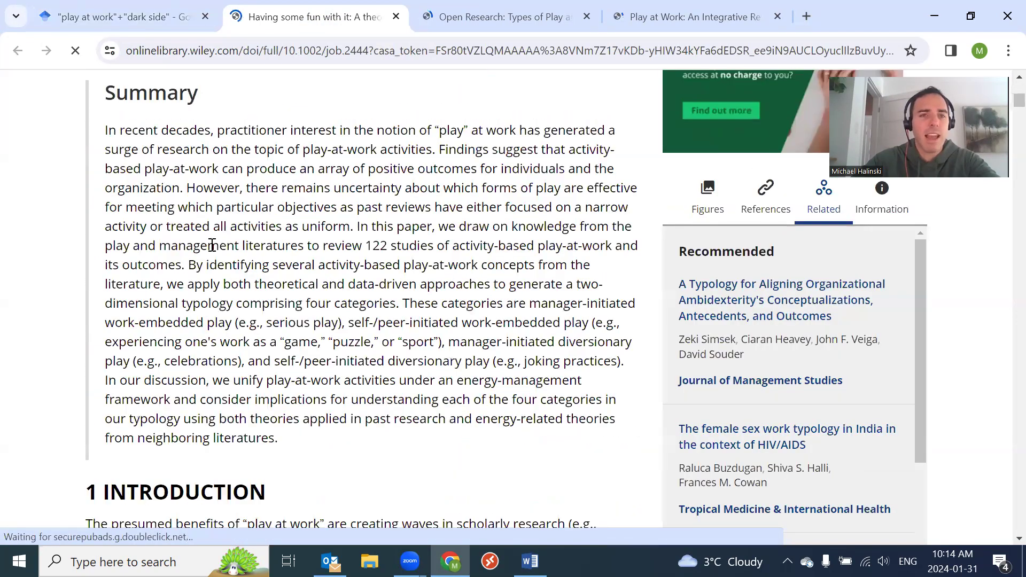
drag(180, 212, 330, 437)
scroll(290, 395, down, 10)
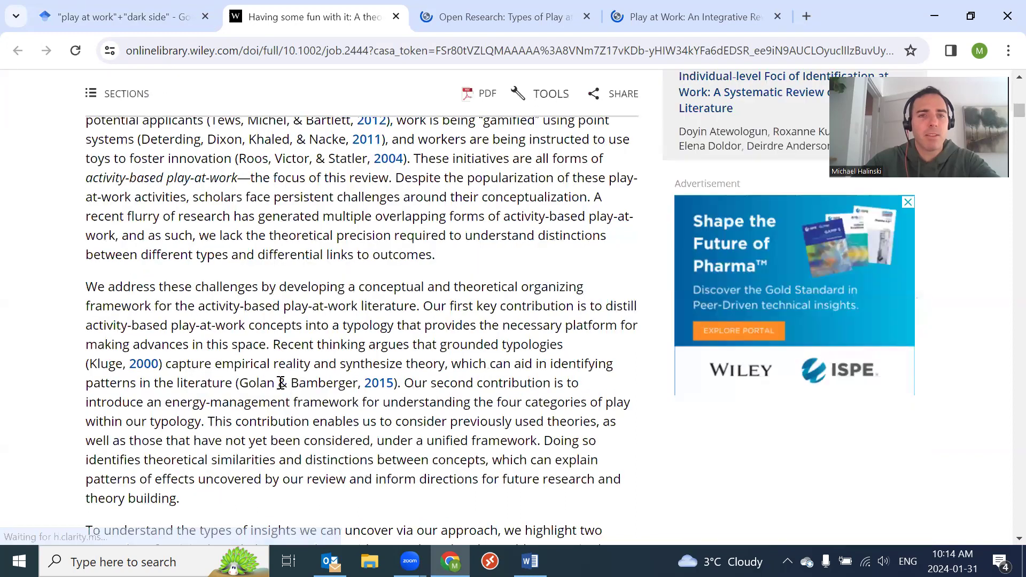
View the repository page of the thesis "Types of Play at Work and Effects on Work-Related Outcomes" and skim its description.
scroll(224, 346, up, 15)
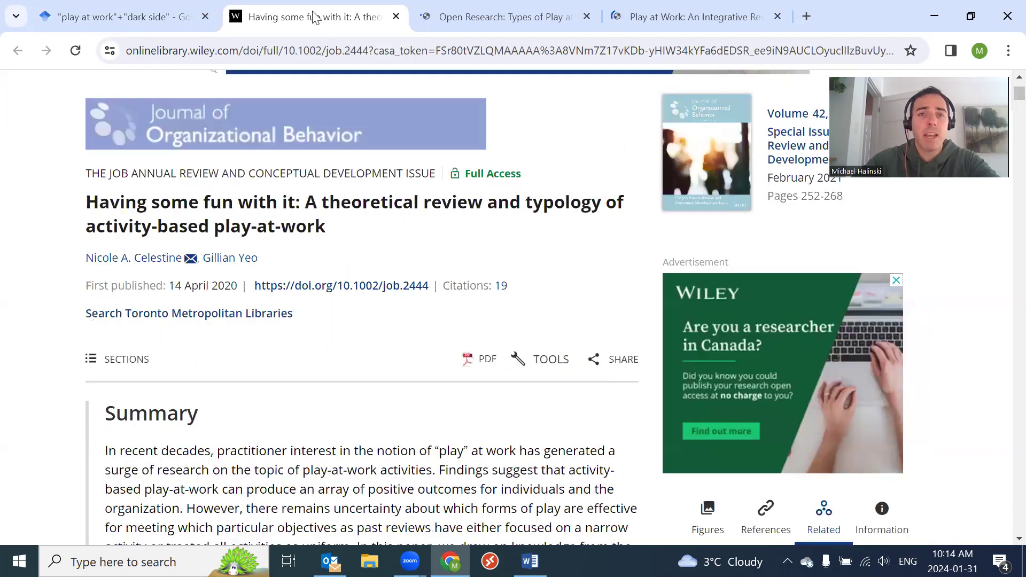
click(436, 17)
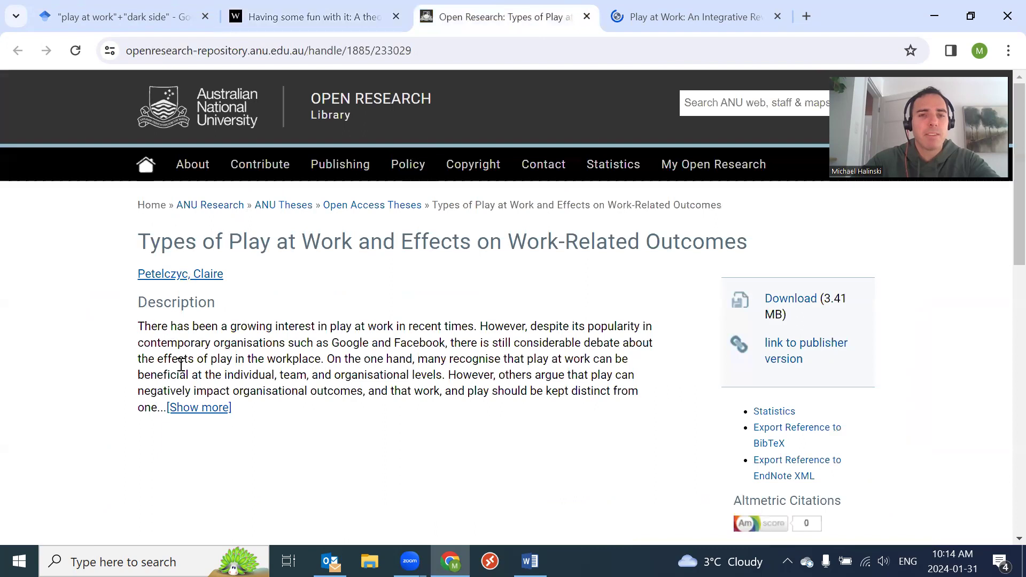
scroll(424, 278, down, 3)
scroll(434, 301, up, 3)
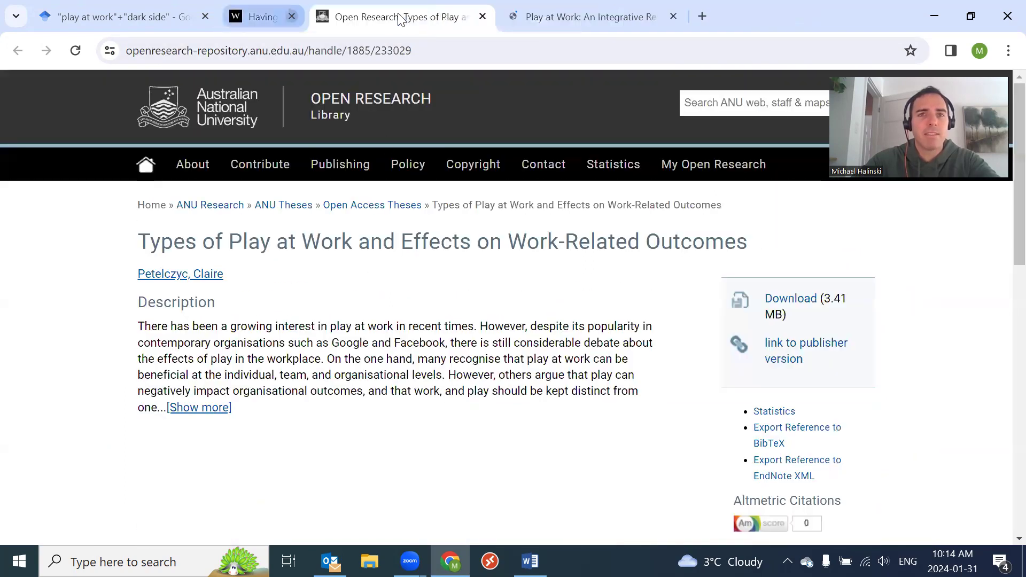
Close the three open article tabs, leaving only the "play at work"+"dark side" search results.
click(397, 16)
click(397, 16)
key(ctrl+w)
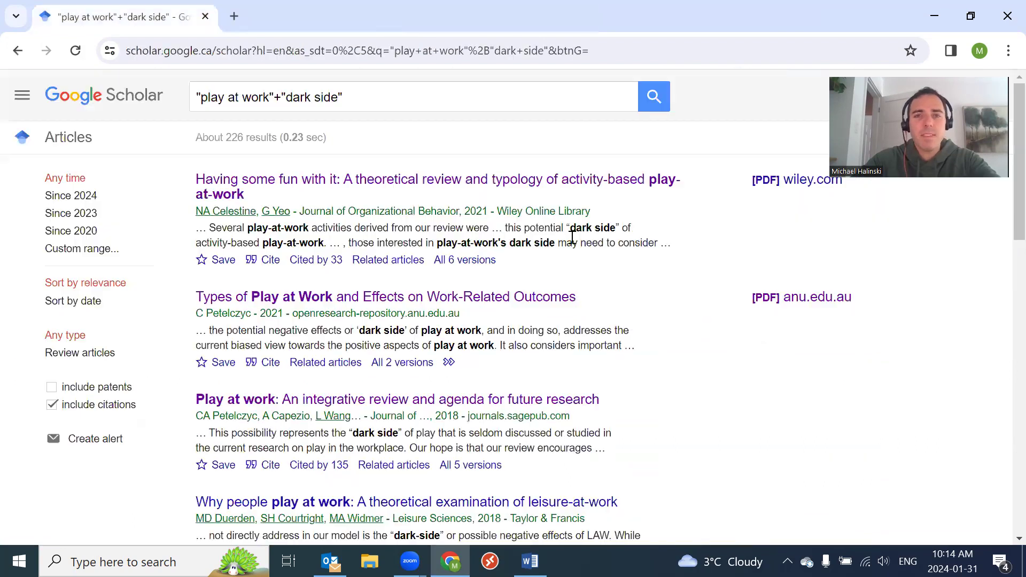
Open the PDFs of the first two results in separate new tabs and skim the "Having some fun with it" PDF.
middle_click(774, 185)
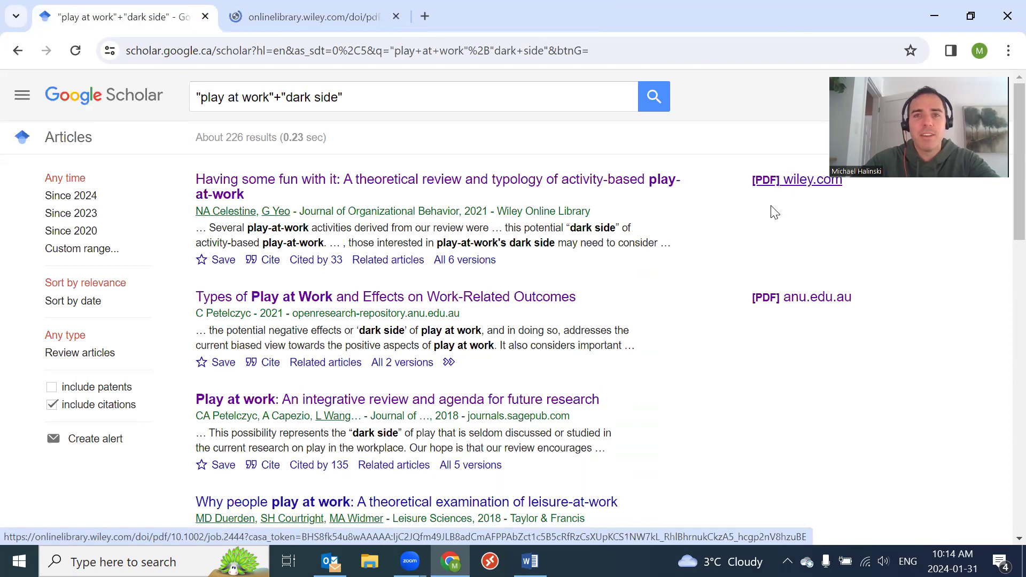
middle_click(788, 302)
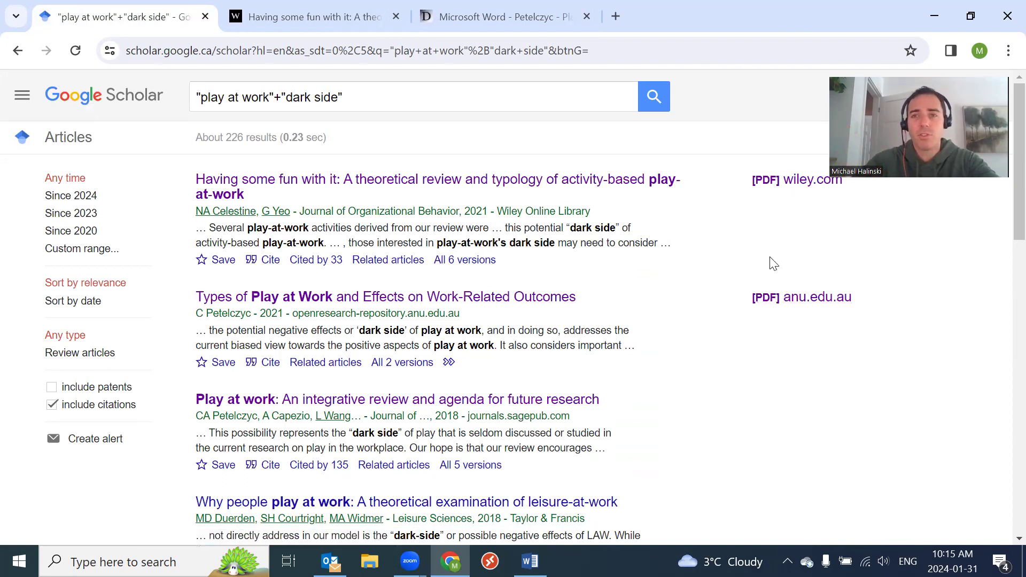
click(299, 15)
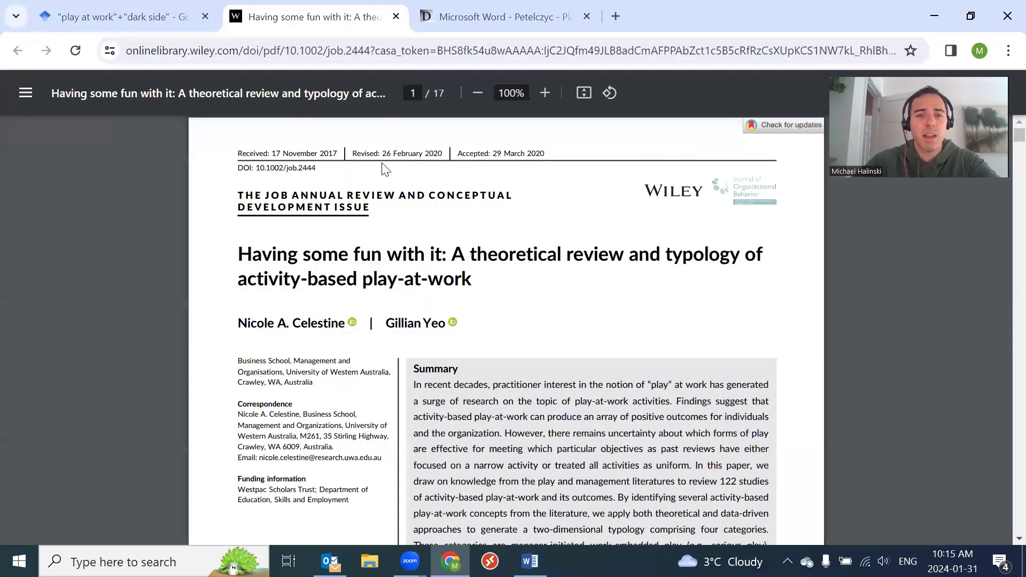
scroll(299, 266, down, 10)
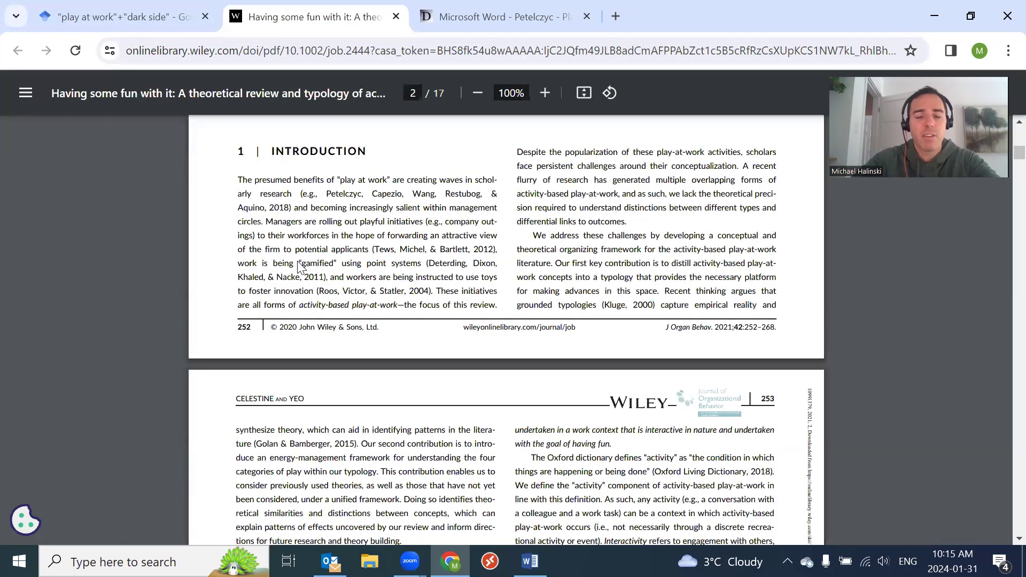
scroll(299, 266, up, 7)
scroll(214, 219, up, 3)
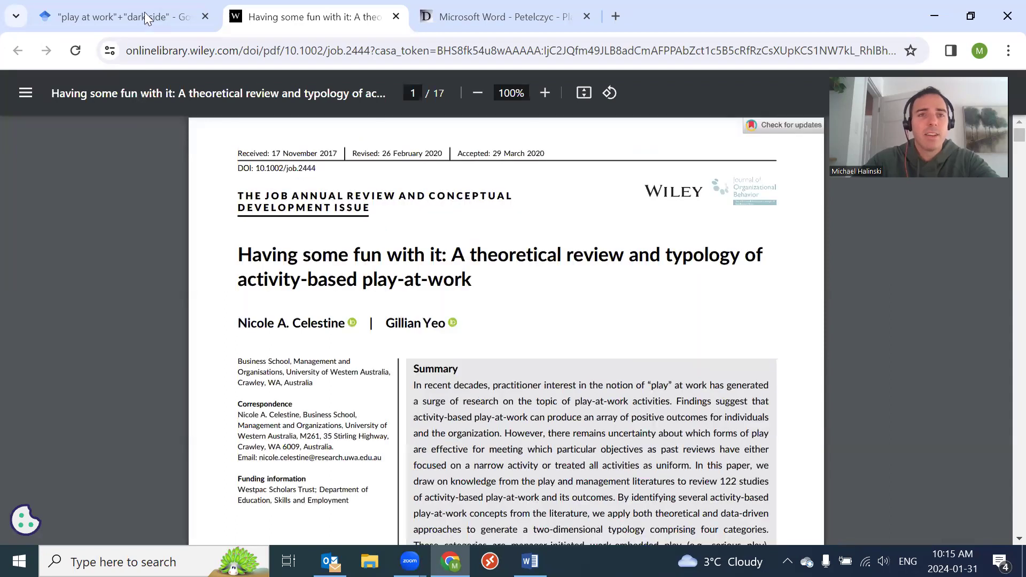
Copy the APA citation of the first search result, "Having some fun with it", and close the citation window.
click(139, 17)
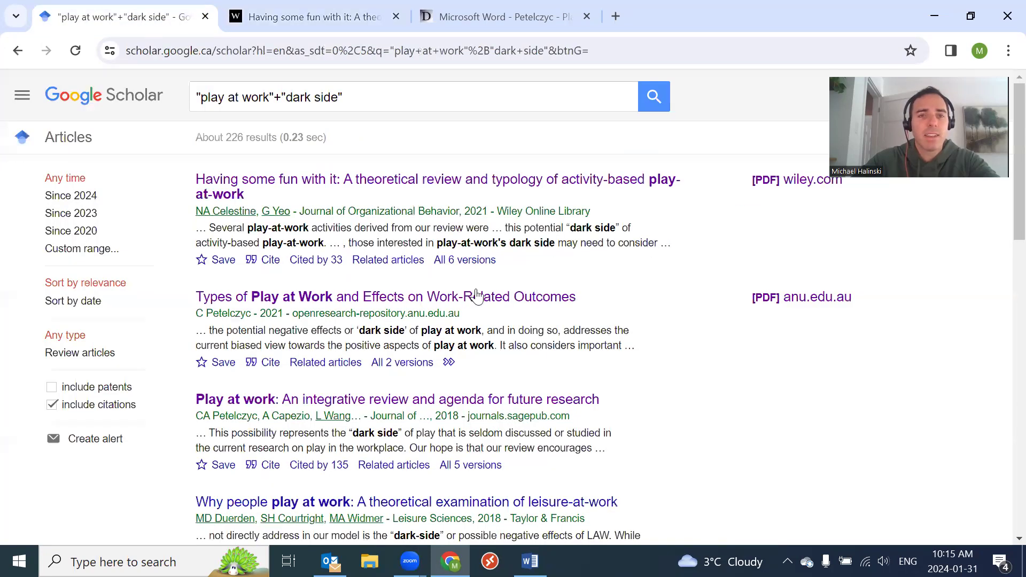
click(258, 261)
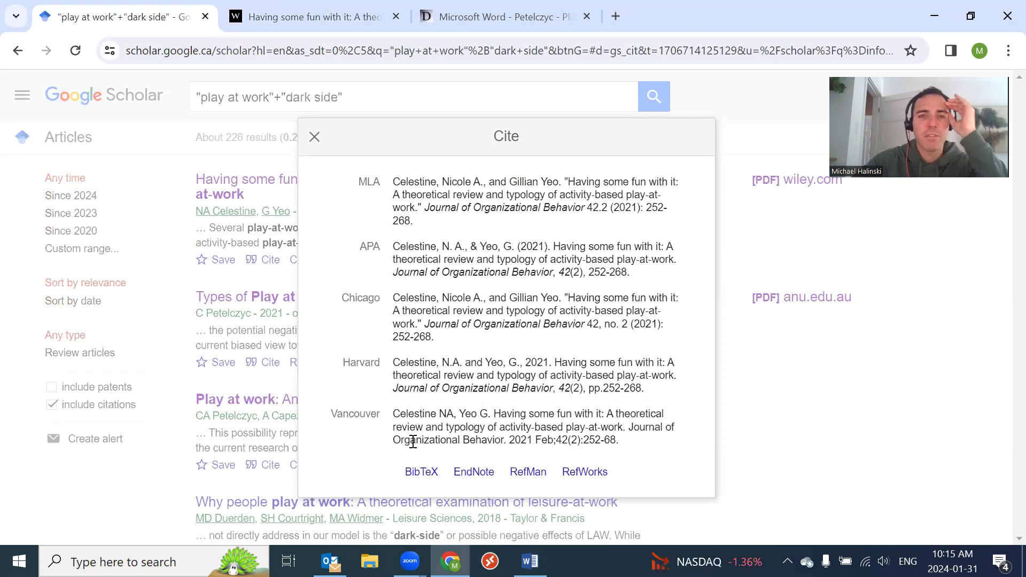
click(393, 247)
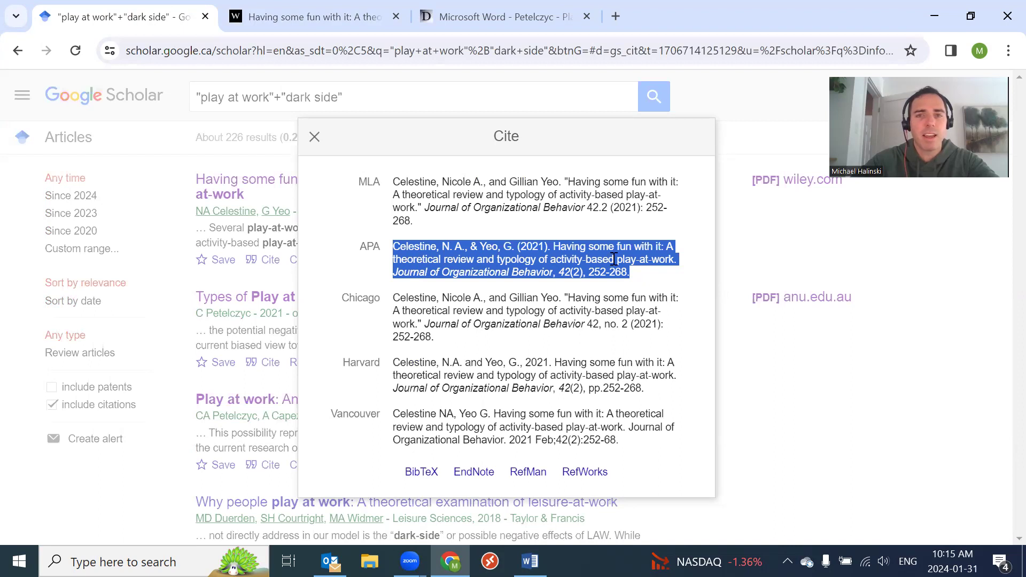
right_click(454, 260)
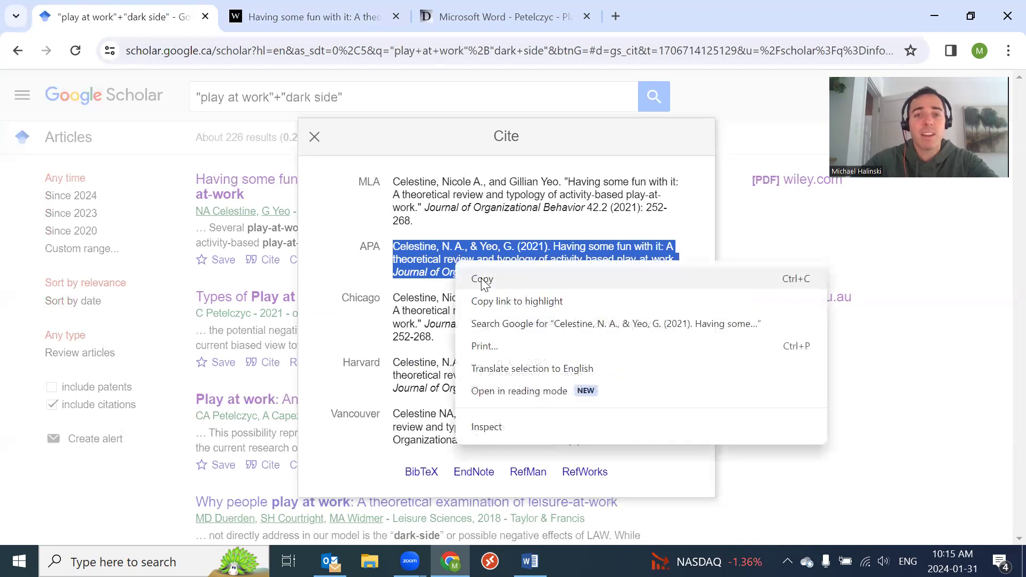
click(483, 278)
click(164, 257)
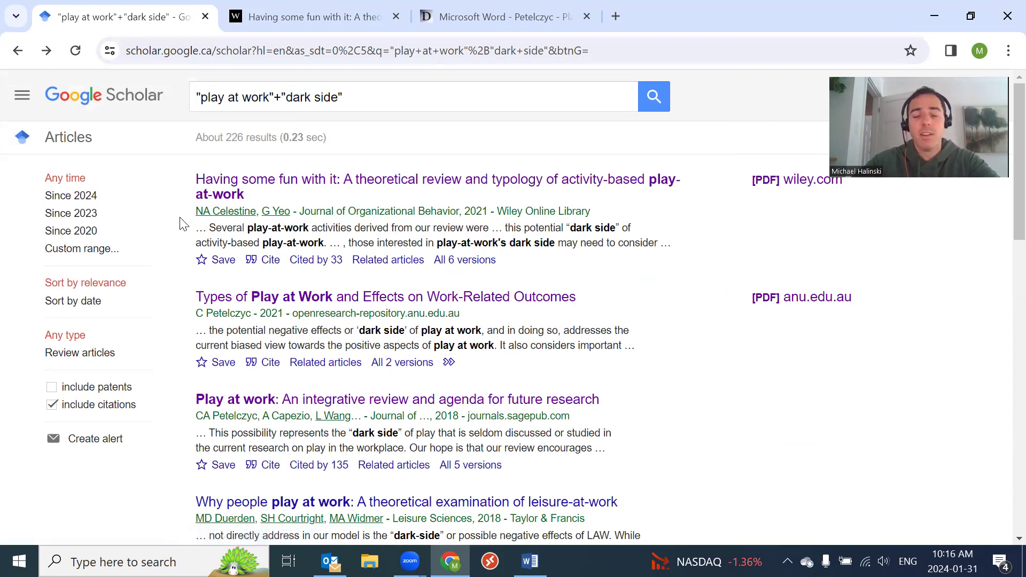
Check the total citations in the profile of the first result's first author and return to the search results.
click(229, 213)
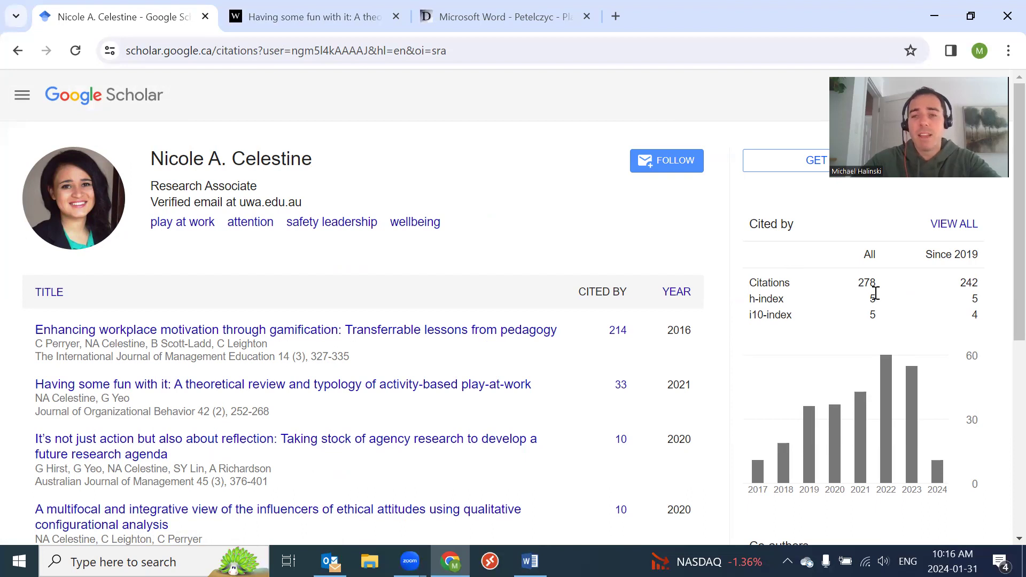
click(18, 50)
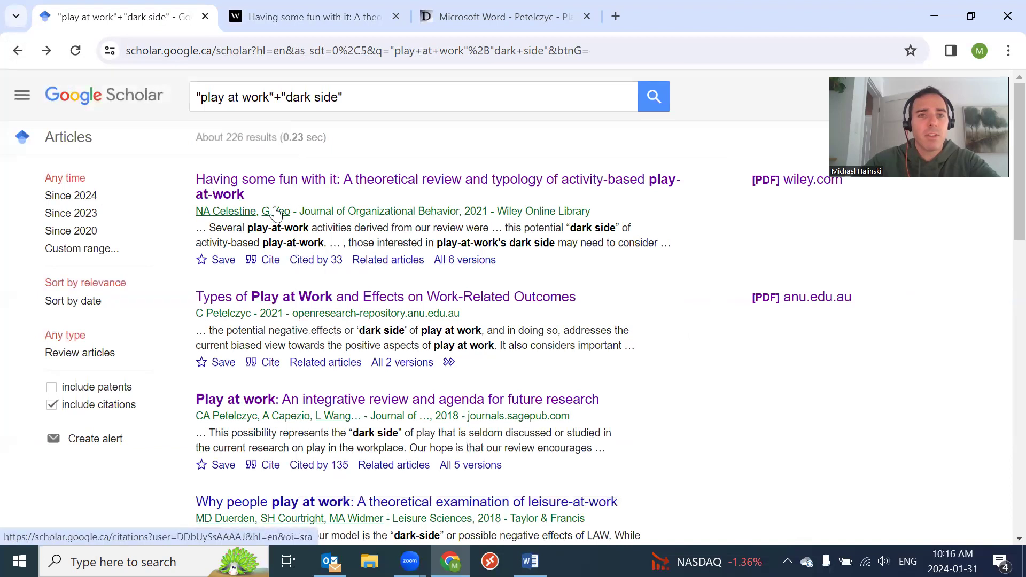
click(221, 213)
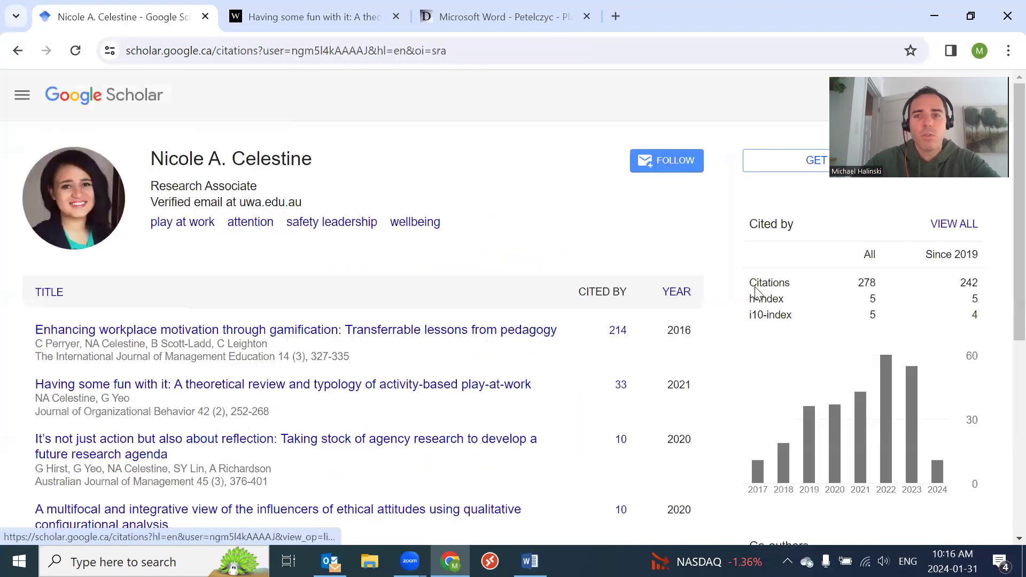
double_click(866, 282)
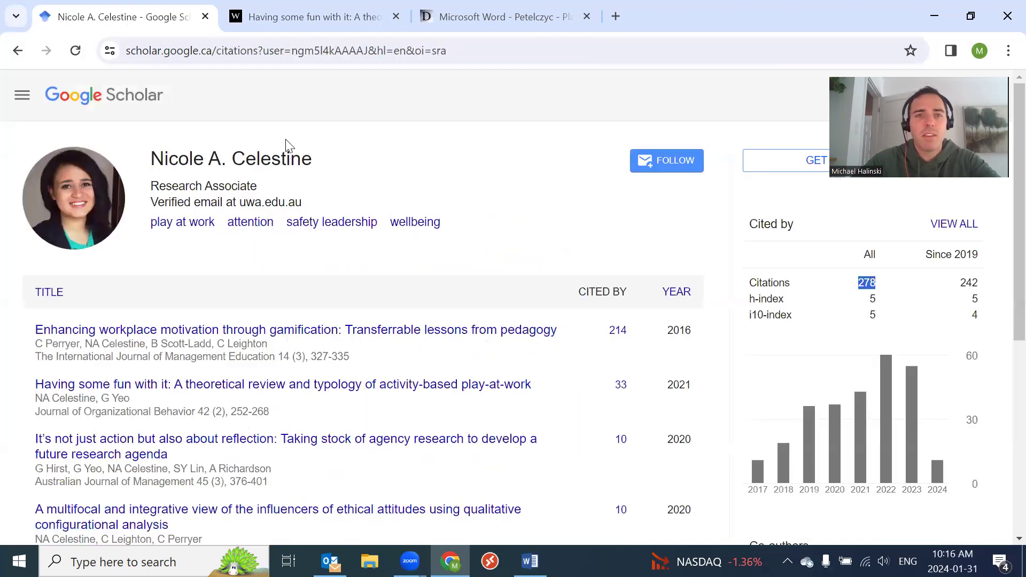
click(17, 51)
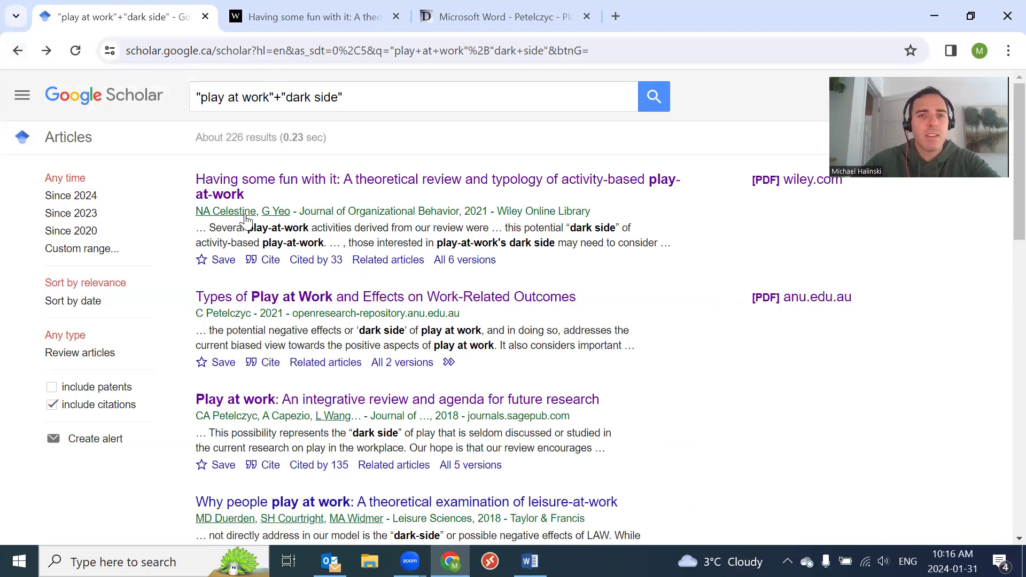
Open the profile of the first result's second author and highlight the all-time citation total.
click(281, 211)
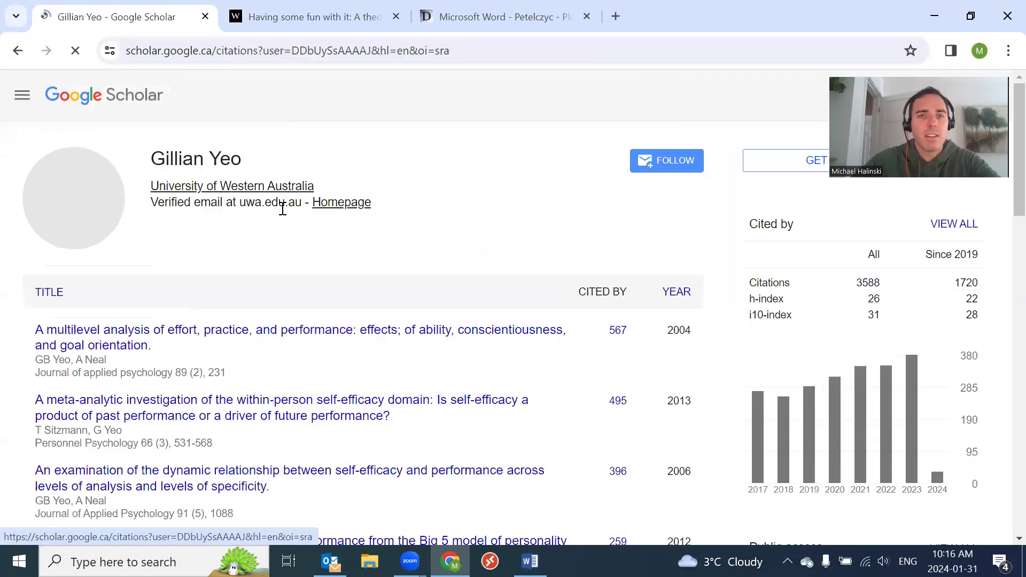
double_click(873, 279)
click(893, 285)
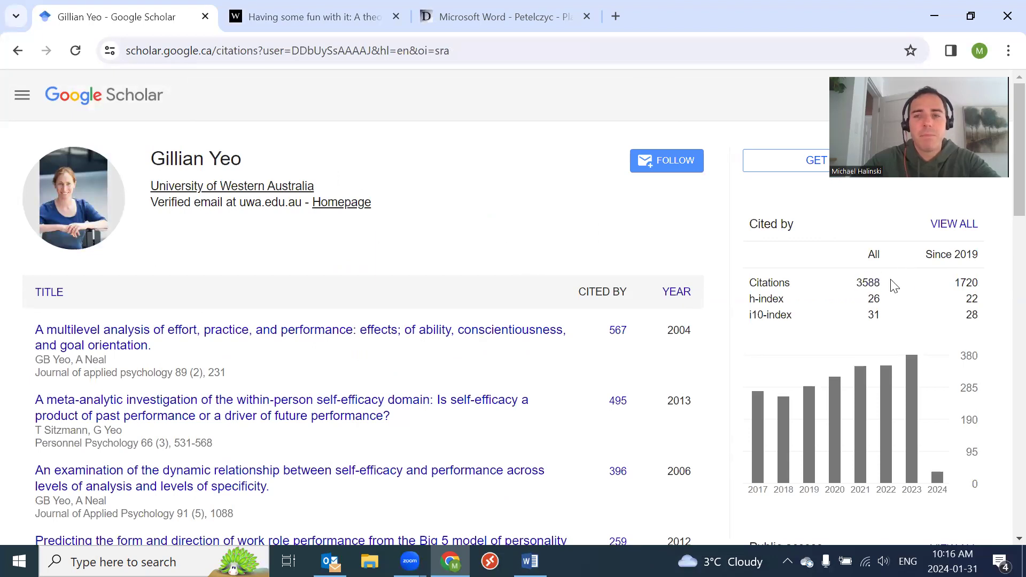
double_click(860, 284)
click(887, 287)
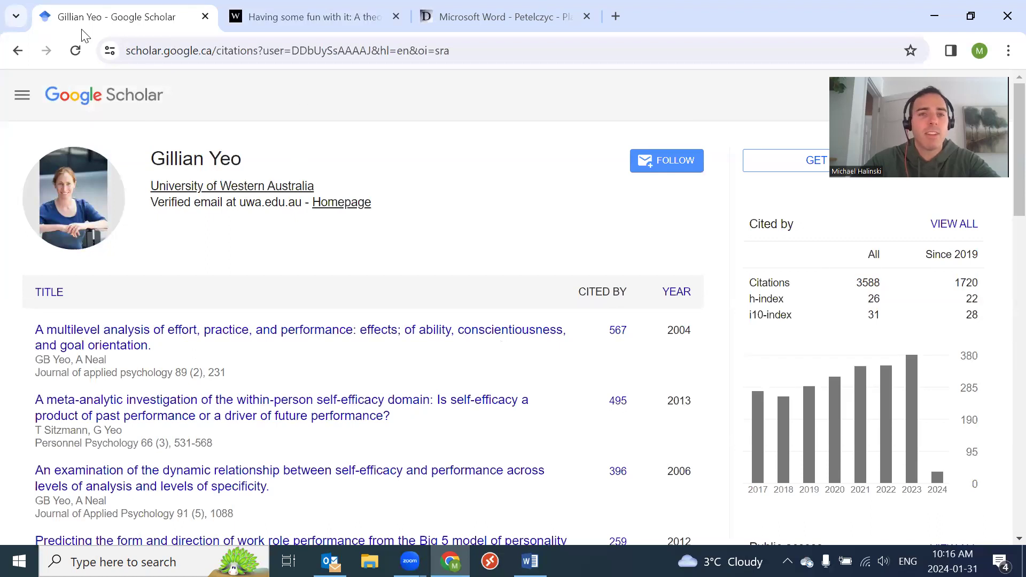
Return to the search results and highlight the journal name in the first result's listing.
click(18, 50)
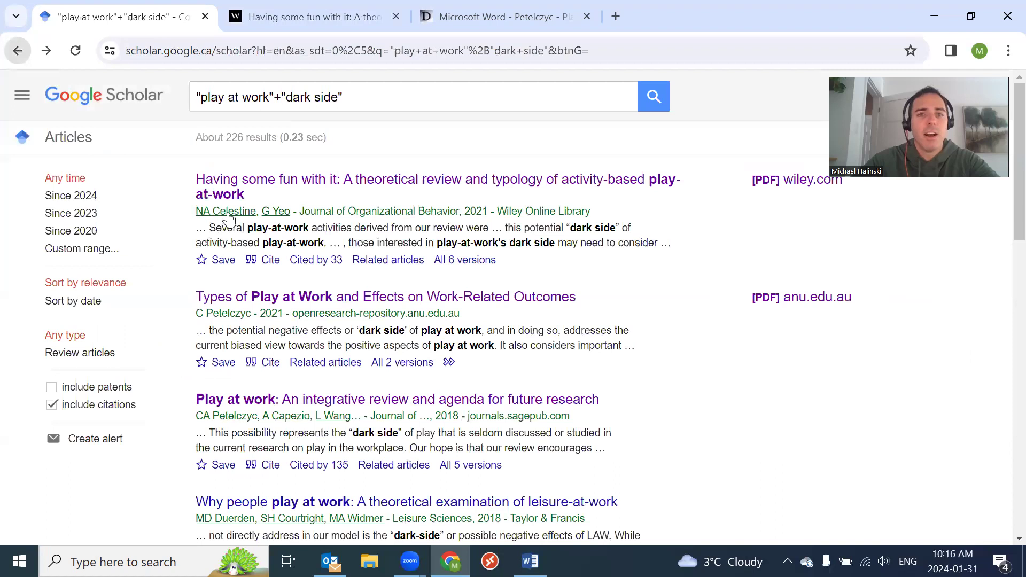
drag(310, 212, 454, 213)
click(453, 214)
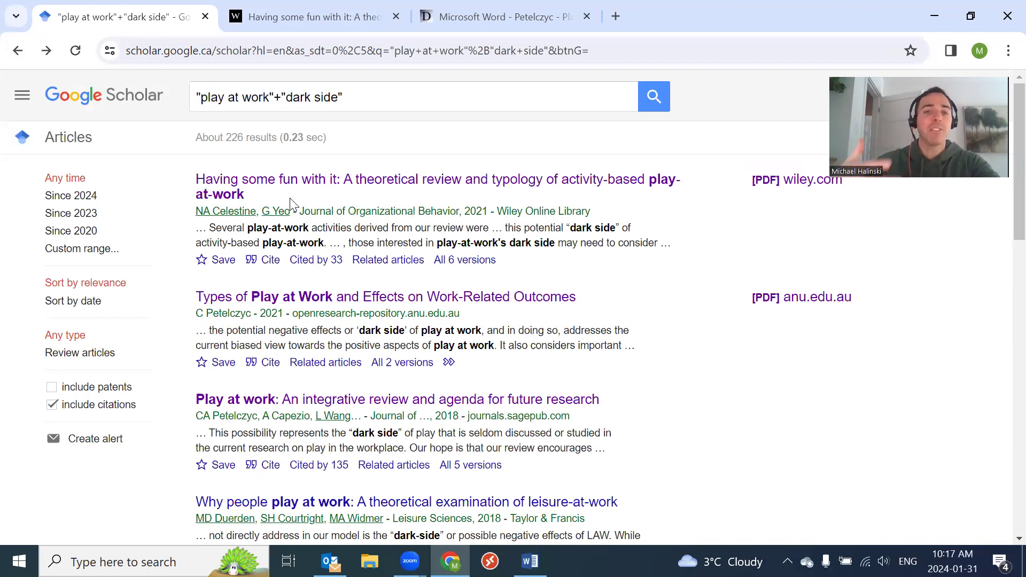
Browse the articles that cite "Having some fun with it" and highlight the cited article's title above the list.
click(306, 264)
scroll(270, 258, down, 8)
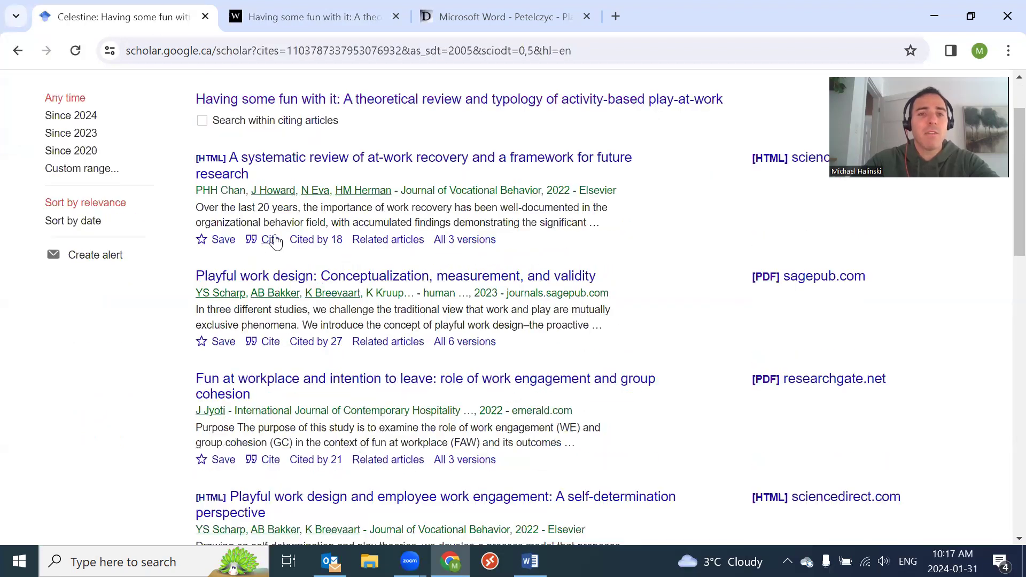
scroll(288, 230, up, 10)
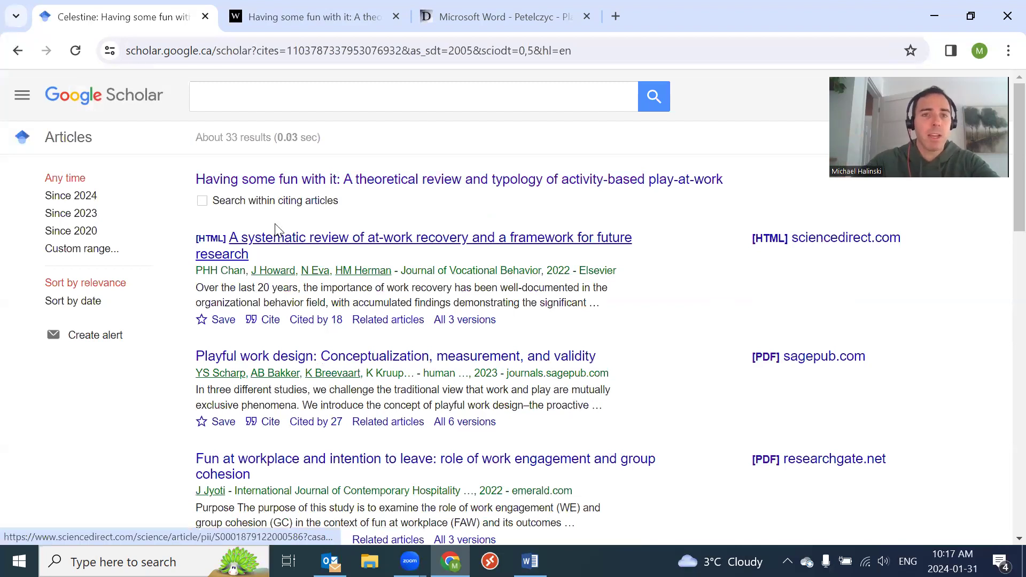
drag(201, 185, 696, 210)
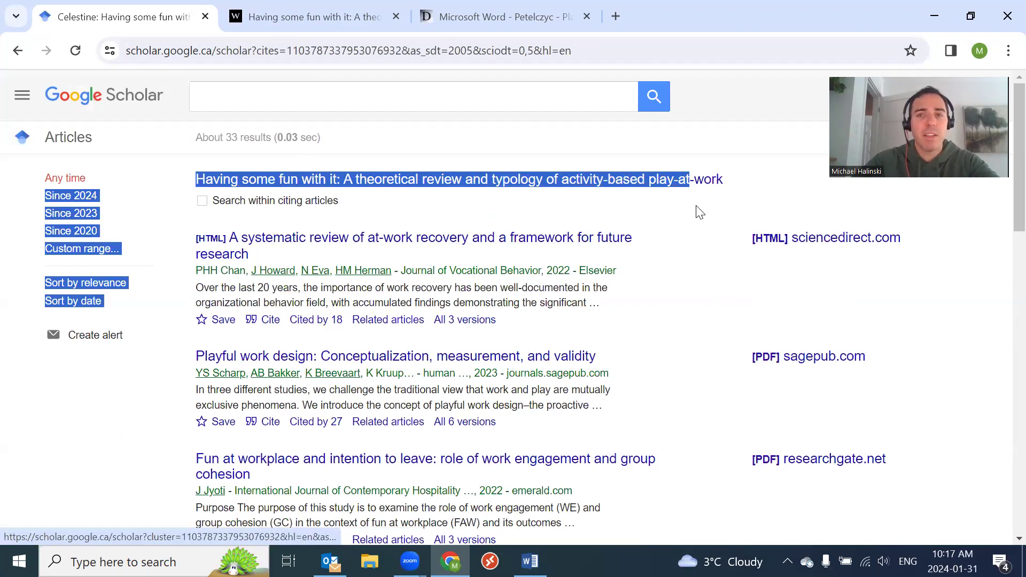
click(656, 212)
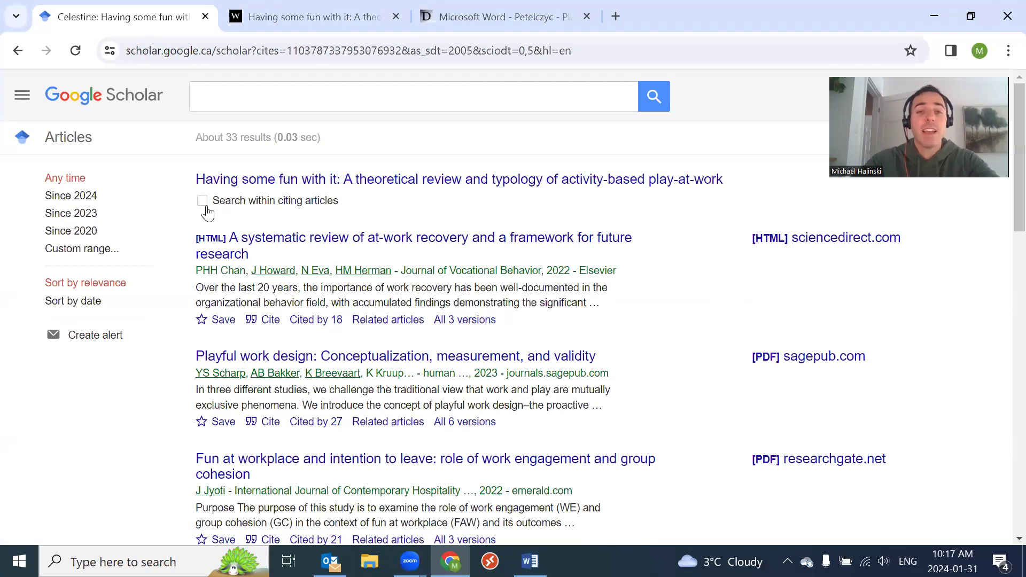
Restrict the search to articles citing "Having some fun with it" and search them for gender.
click(205, 208)
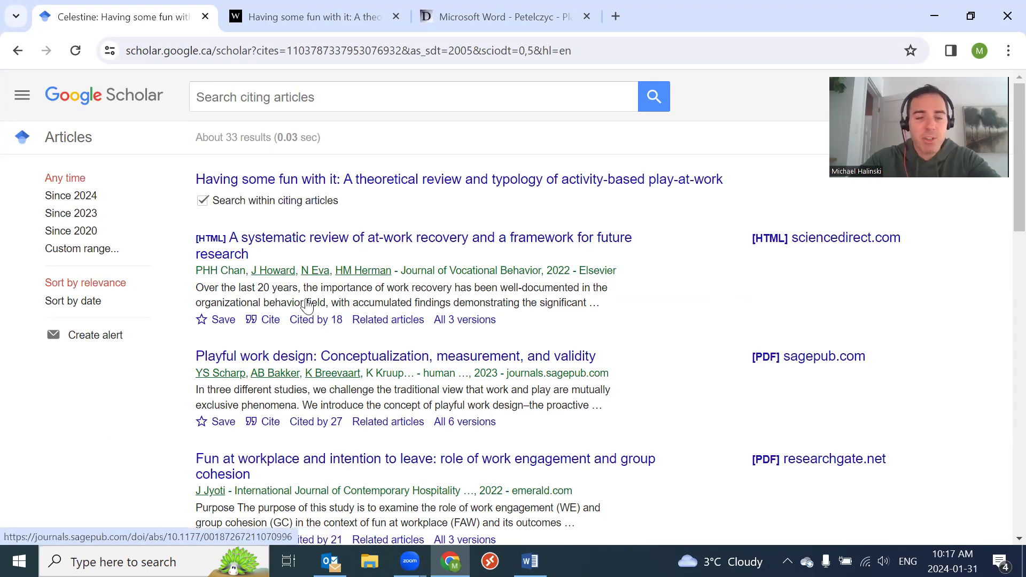
drag(151, 190, 438, 222)
click(438, 221)
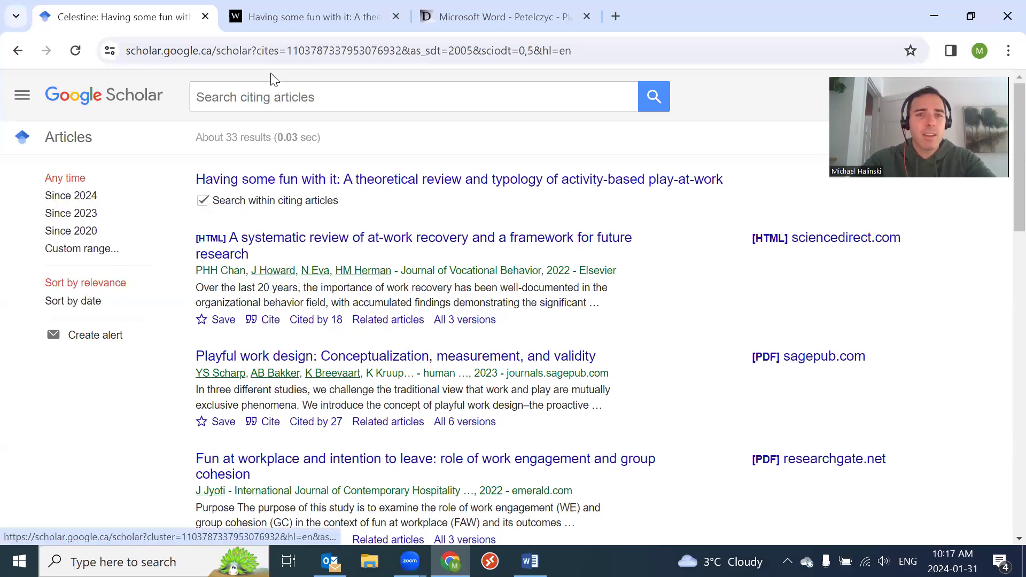
click(275, 96)
text(gender)
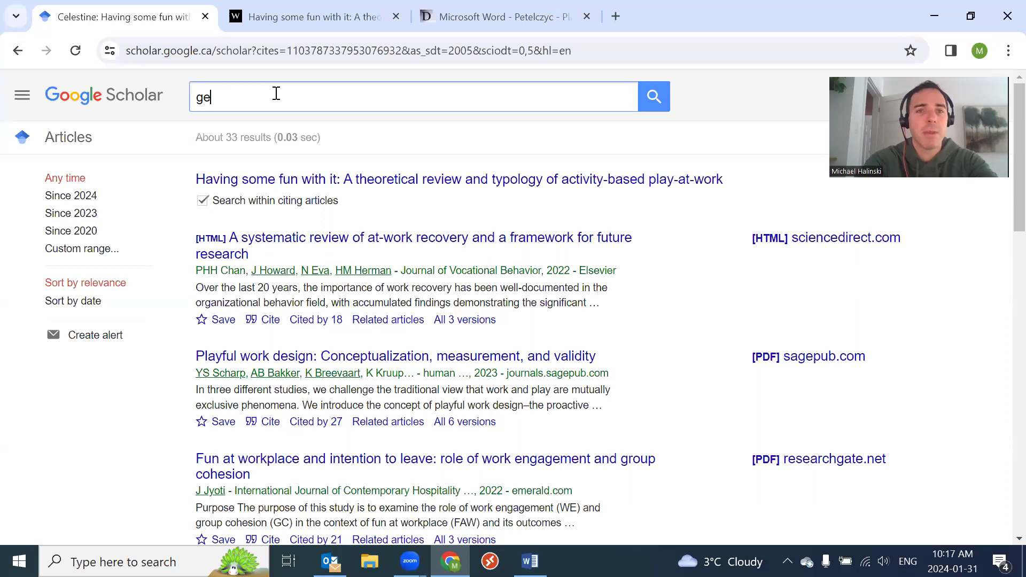
key(Return)
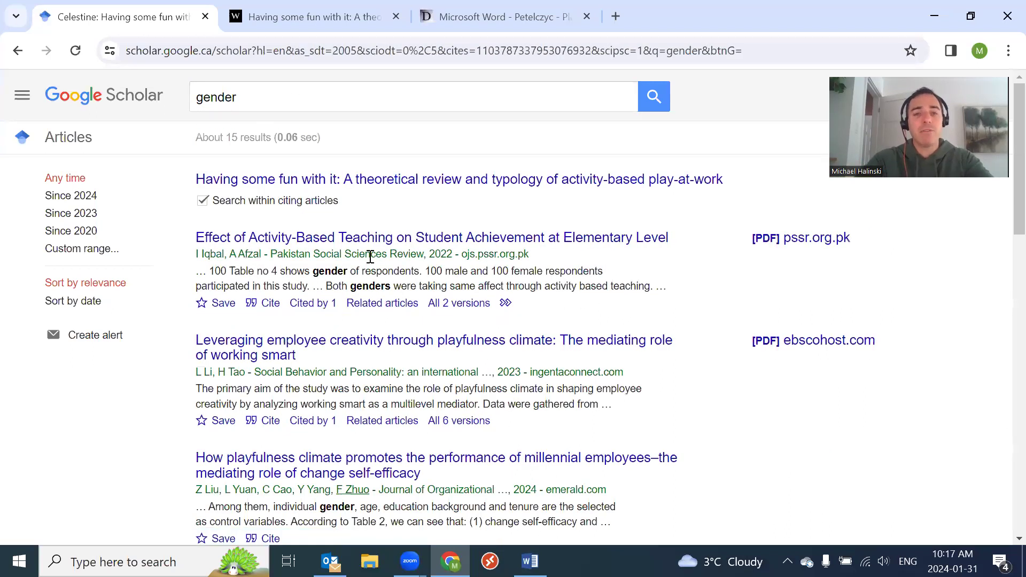
Replace the query with discrimination, search the citing articles for it, and leave those results.
double_click(235, 100)
text(discrimination)
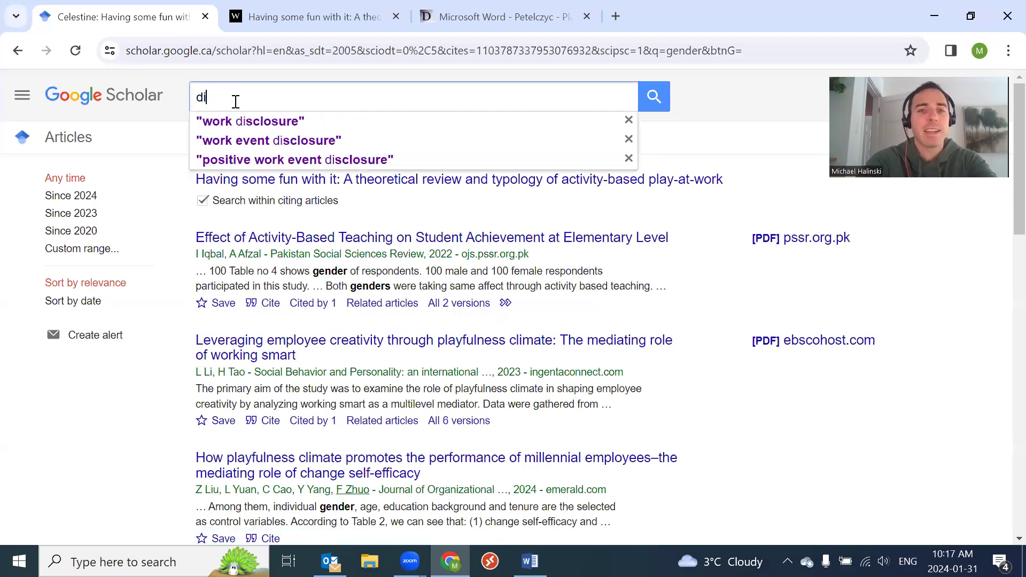
key(Return)
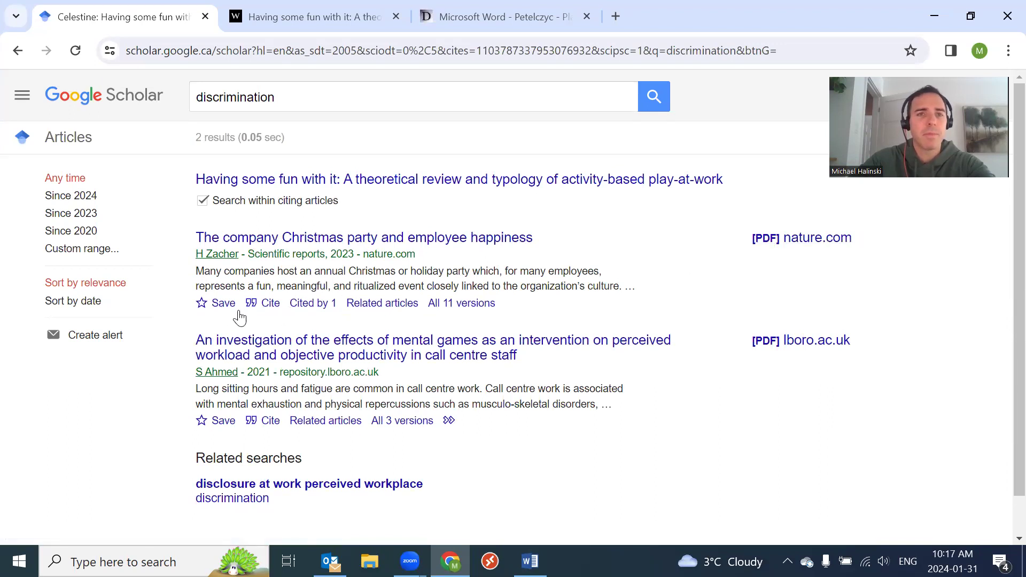
click(18, 51)
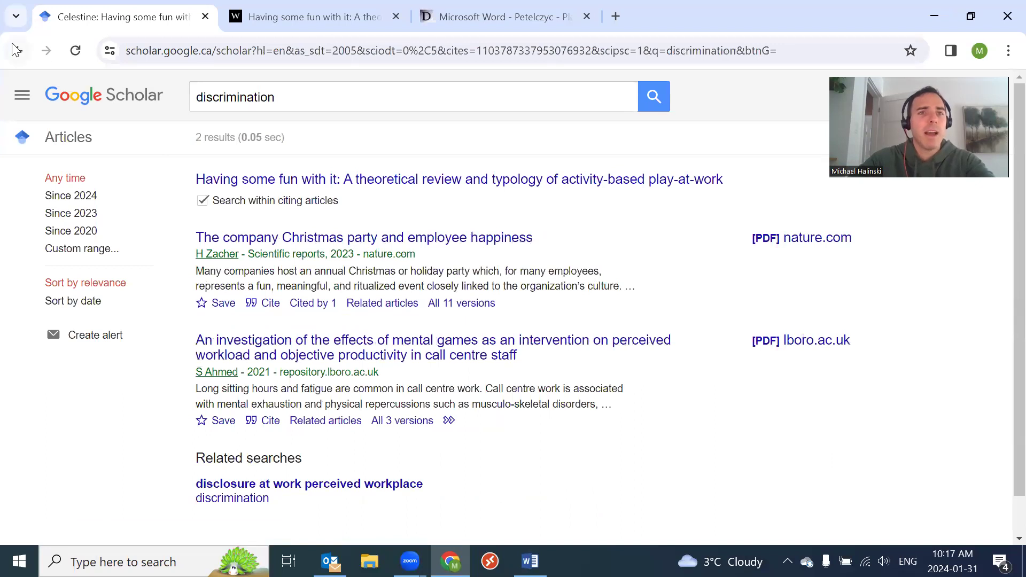
Return to the "play at work"+"dark side" results, filter them to articles since 2020, and reset the filter to any time.
click(18, 50)
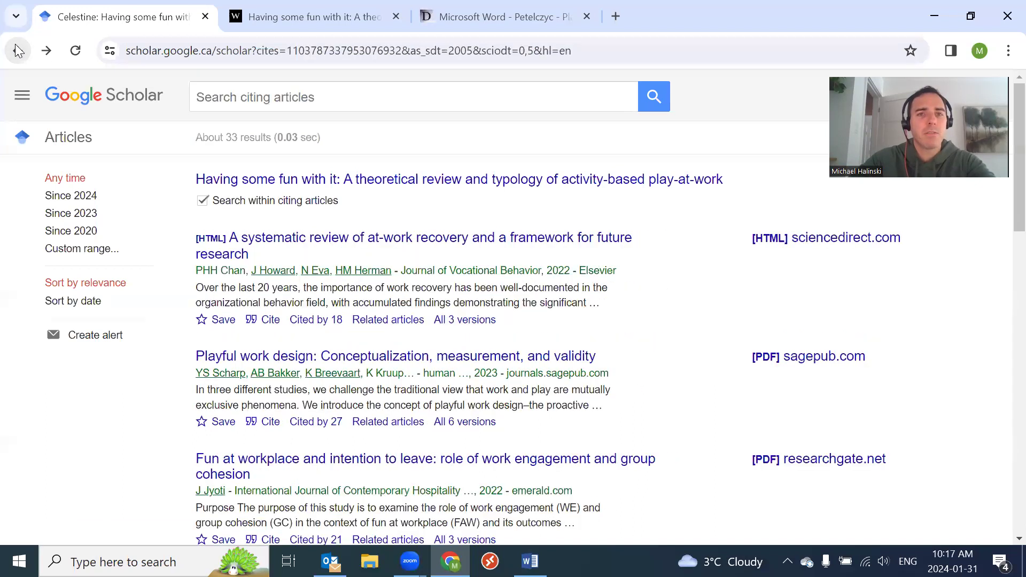
click(18, 50)
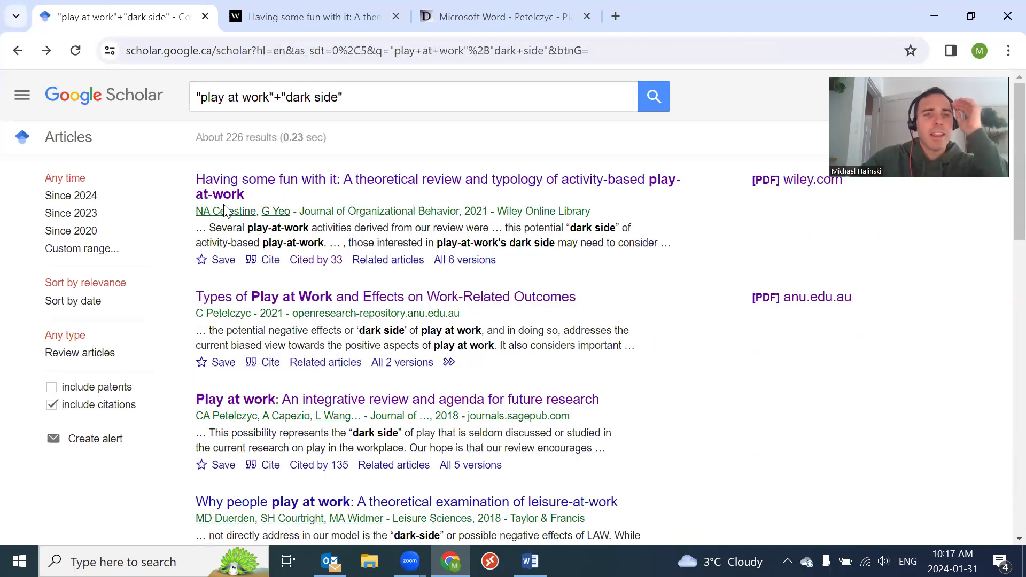
click(58, 238)
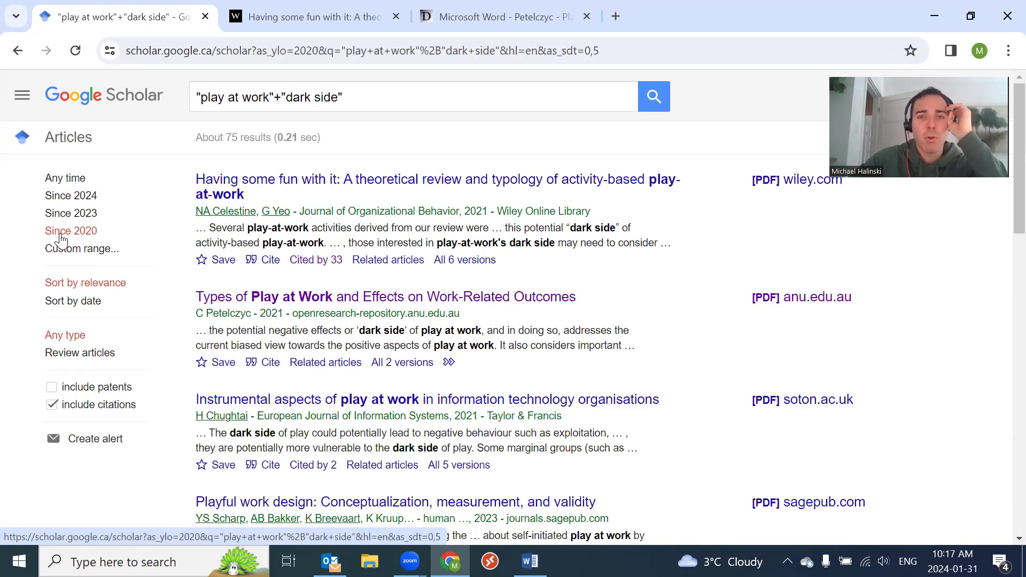
click(64, 178)
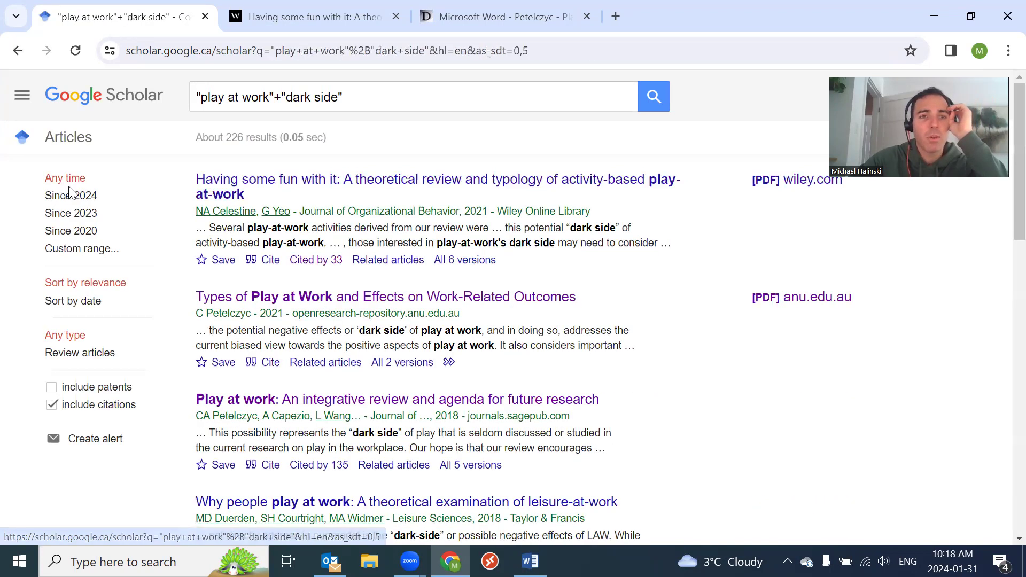
Limit the results to a custom range of 1990 to 2000, and restore the date filter to any time.
click(79, 249)
click(69, 271)
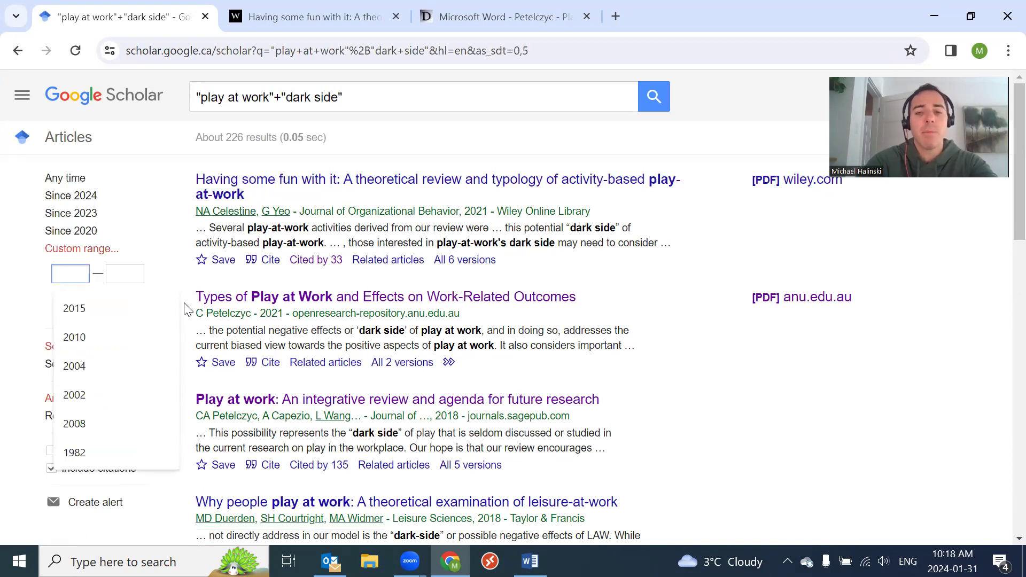
text(1990)
key(Tab)
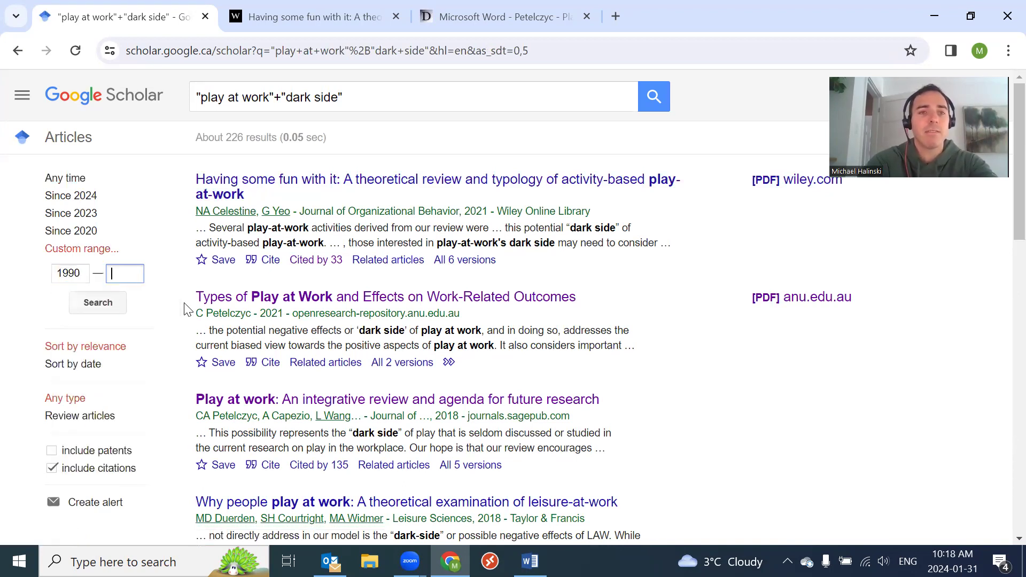
text(2000)
key(Return)
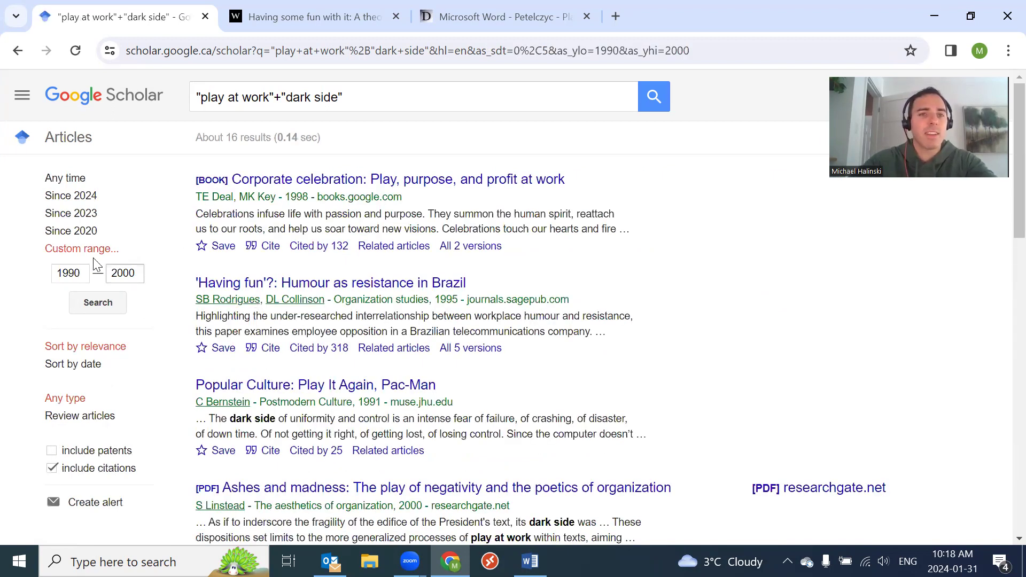
click(67, 178)
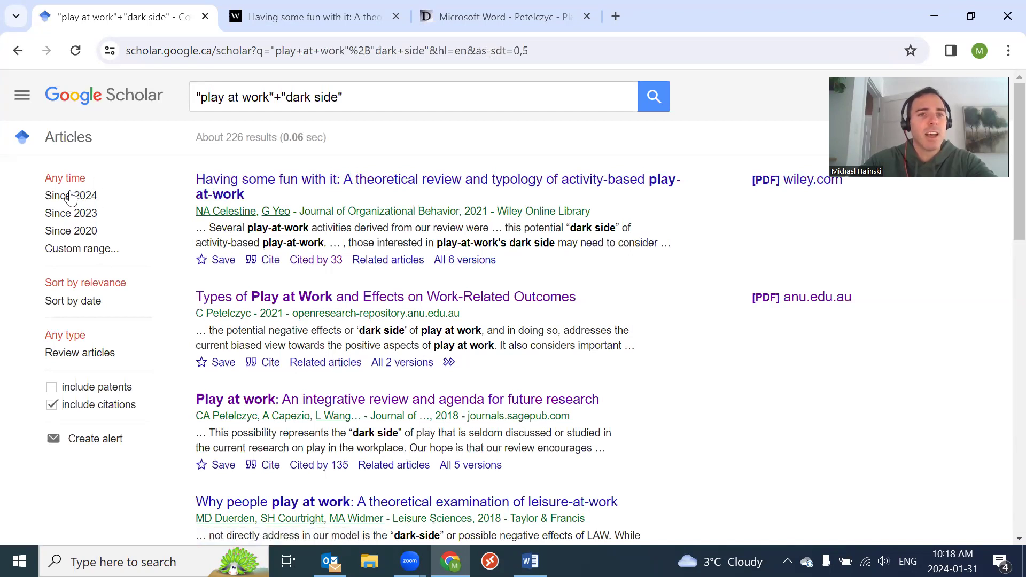
Open the advanced search and enclose the exact phrase play at work in quotation marks.
click(24, 97)
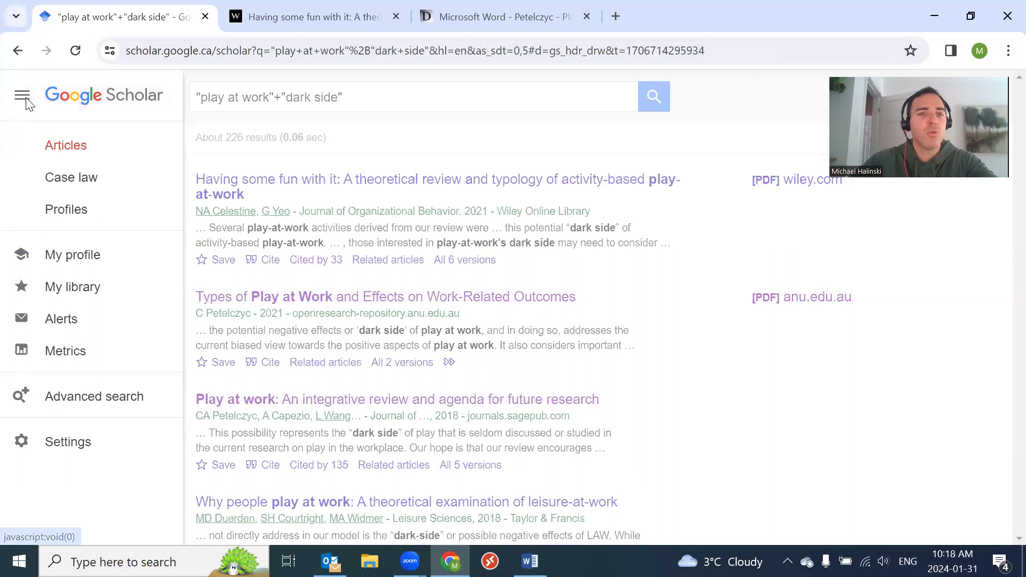
click(133, 402)
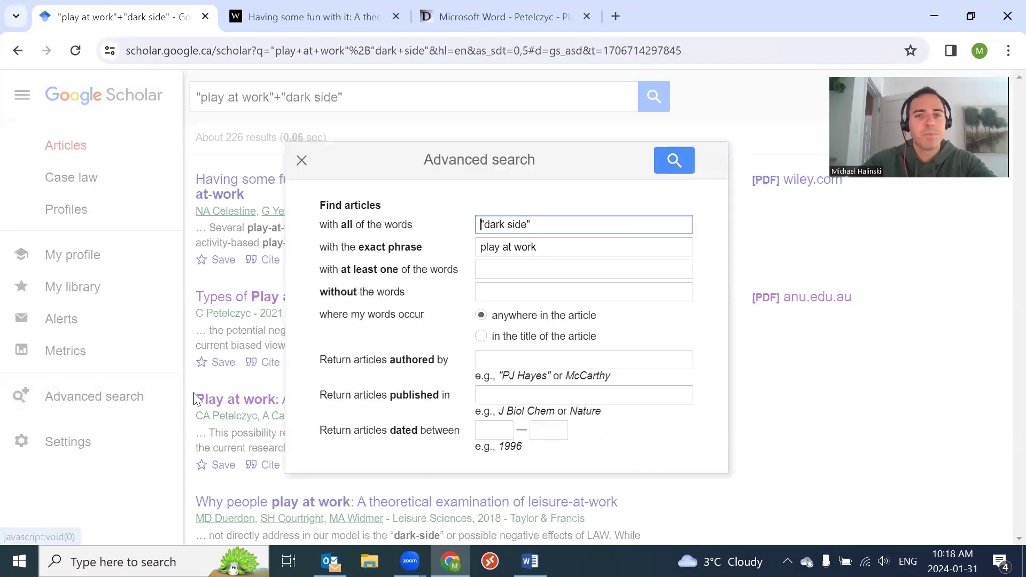
click(479, 246)
text(")
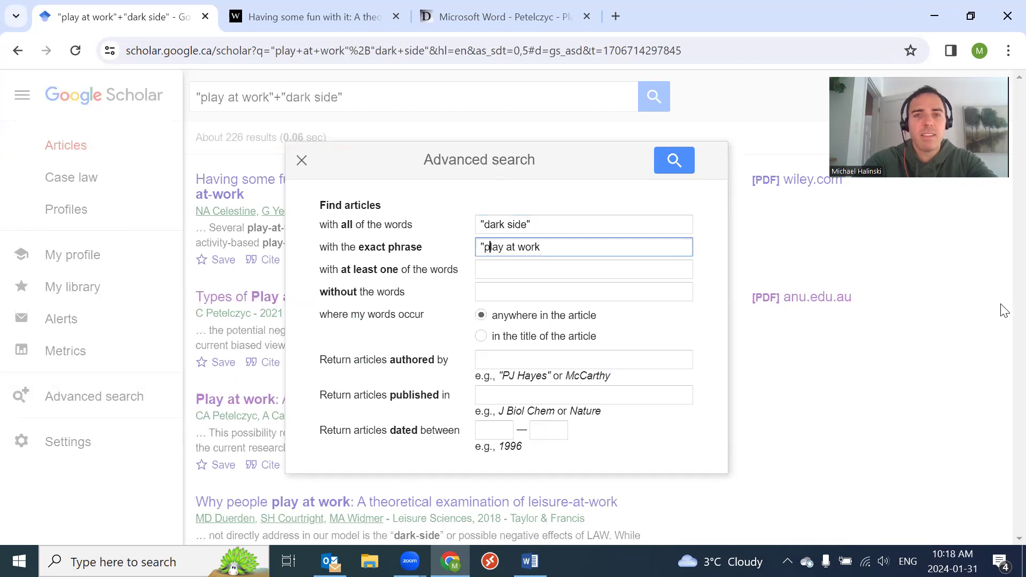
text(")
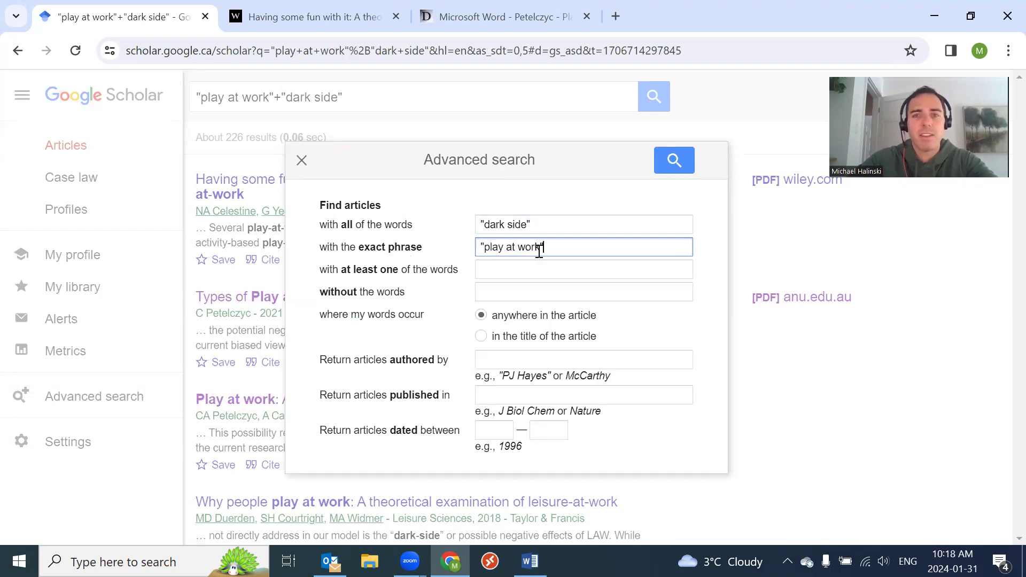
Check the author and publication criteria in the advanced search, and close it without searching.
click(513, 358)
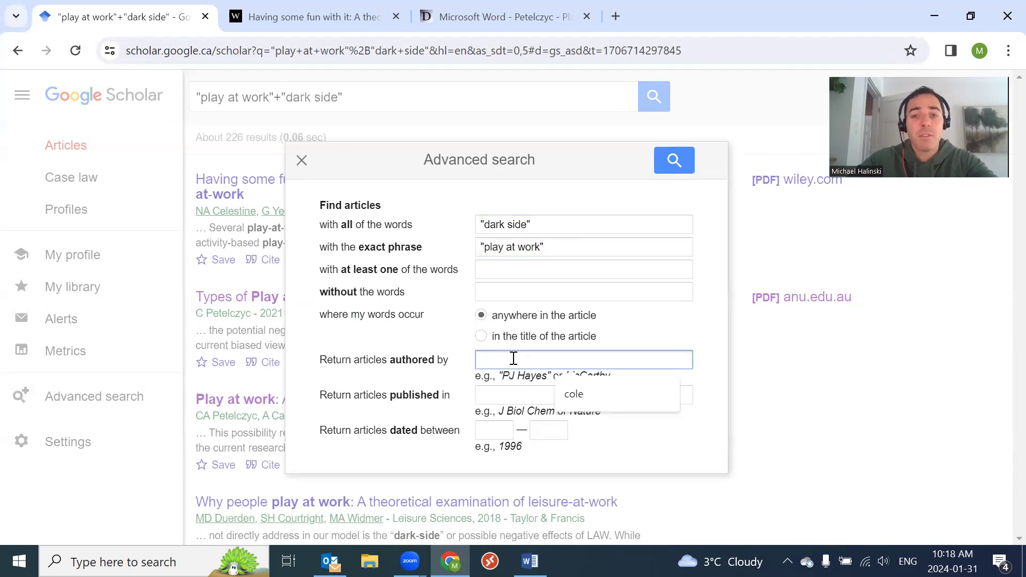
click(522, 396)
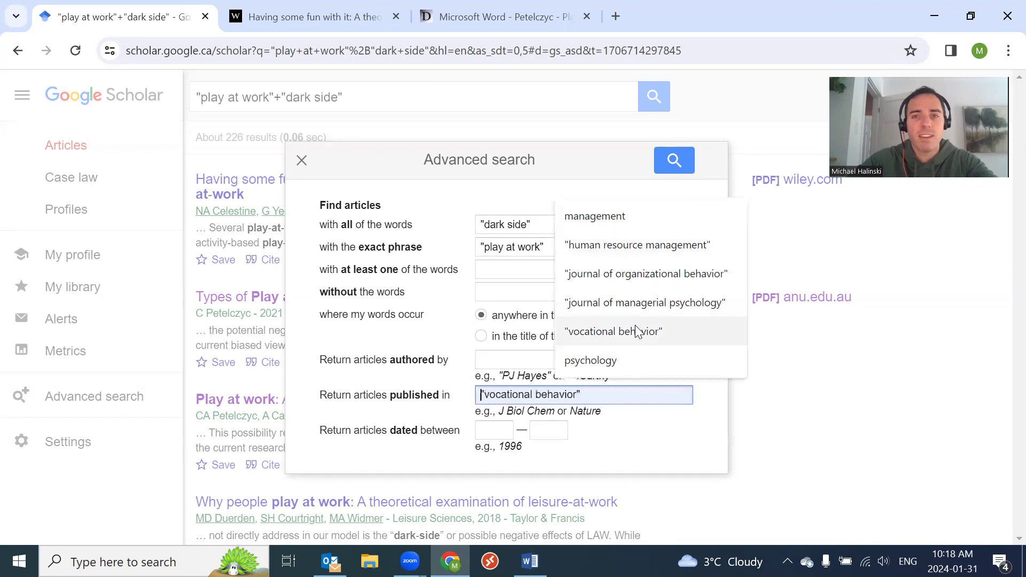
click(633, 443)
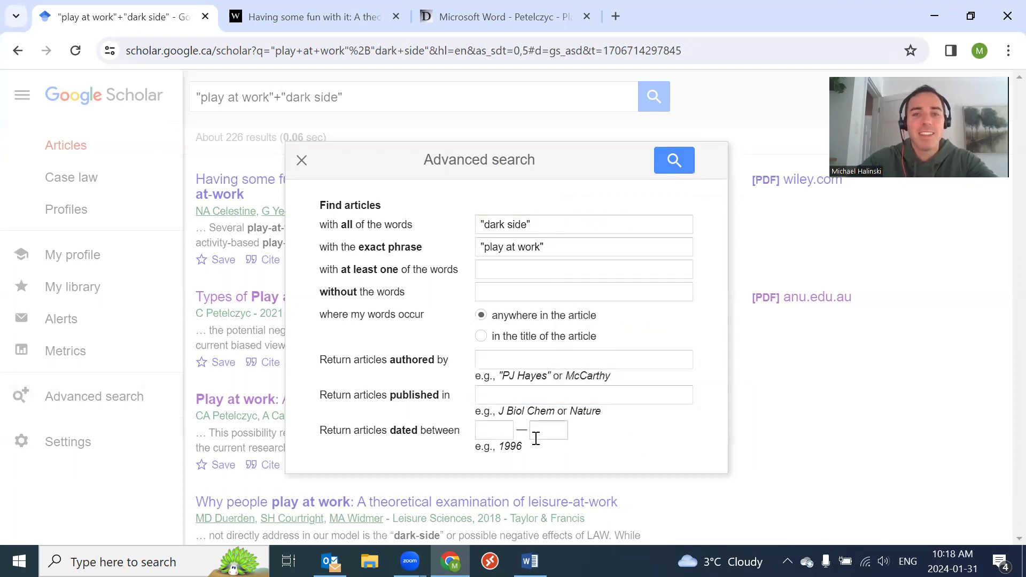
click(302, 160)
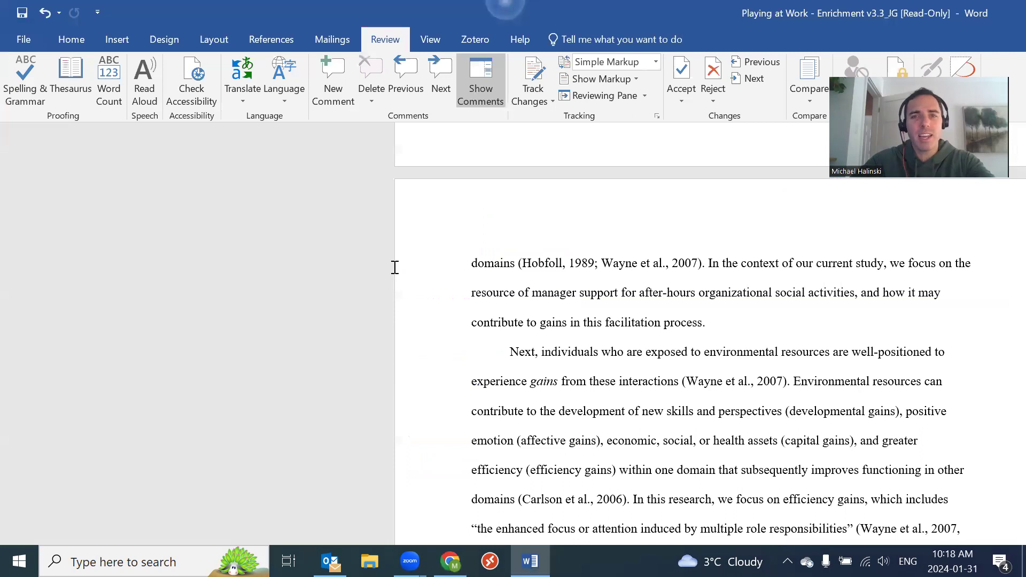
Switch to the Word manuscript and highlight in-text citations in the paragraph on gains, first the 2007 one, then the 2000 one at its end.
scroll(394, 267, down, 5)
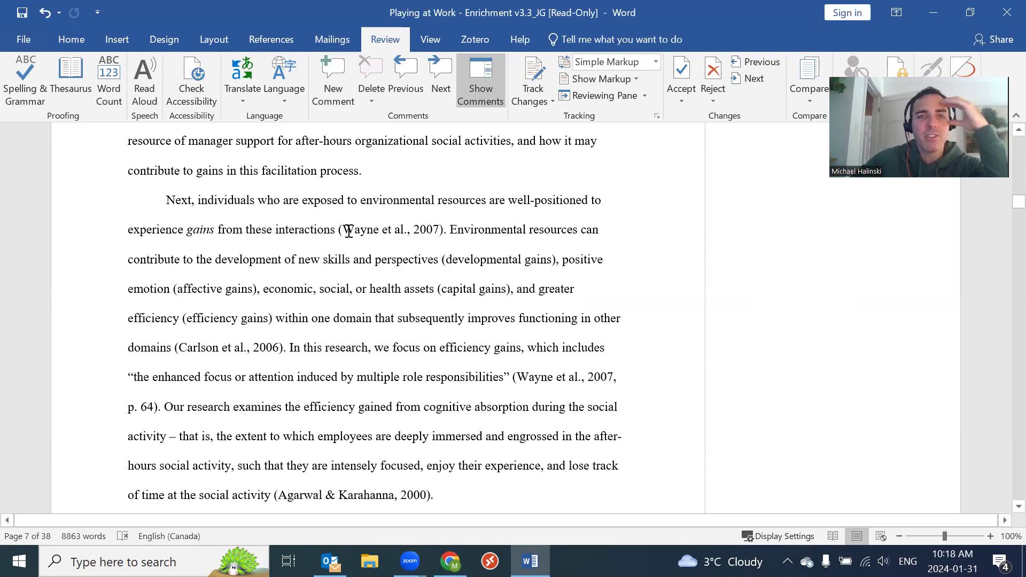
drag(259, 200, 383, 231)
click(383, 230)
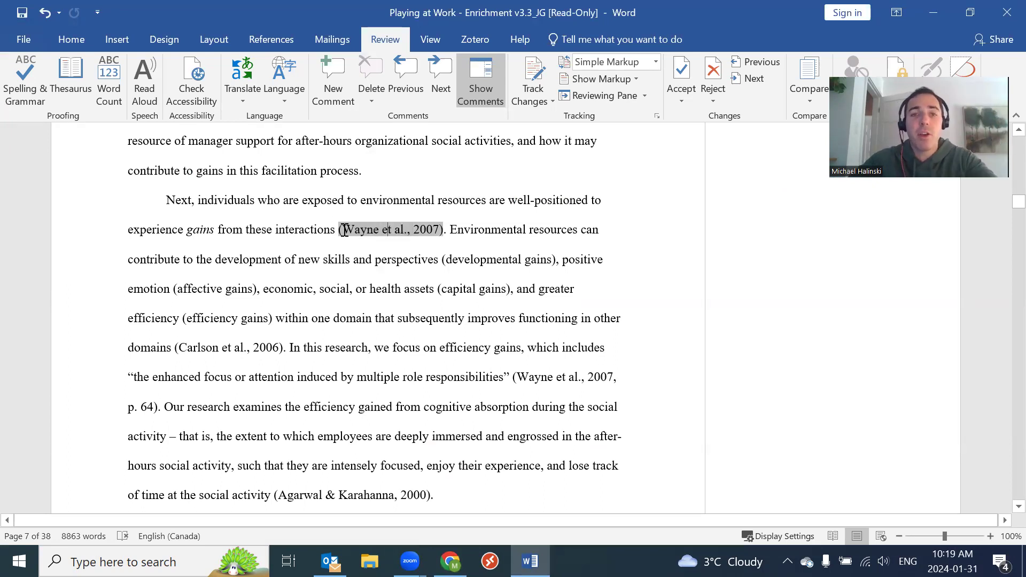
drag(382, 231, 403, 235)
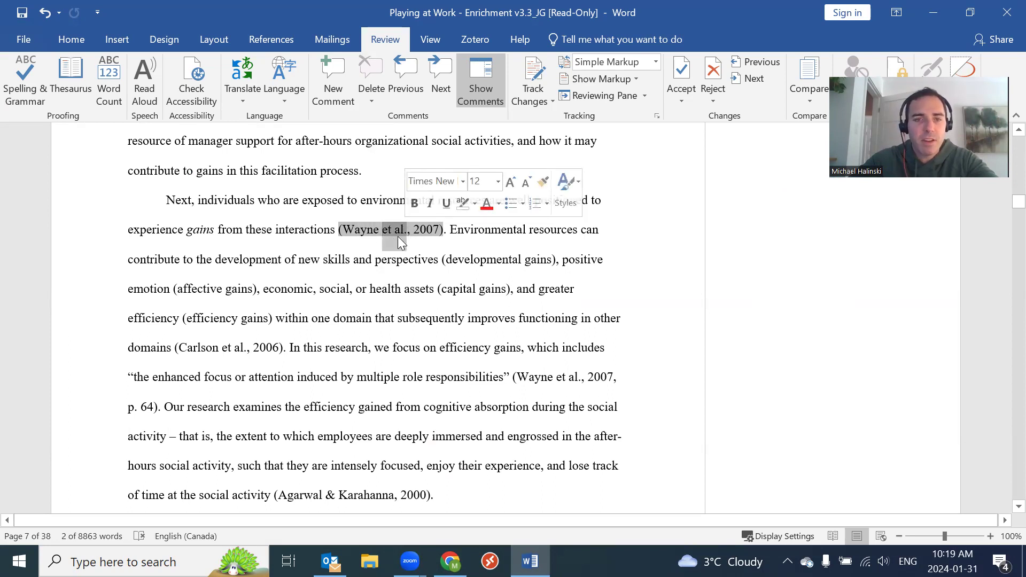
click(313, 496)
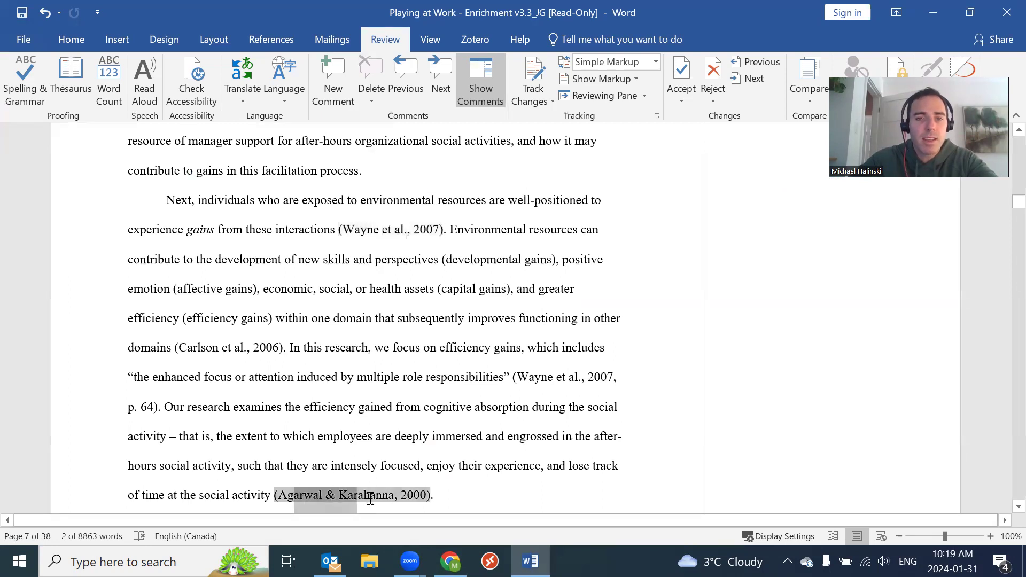
Highlight the paraphrased passage on exposure to environmental resources and the direct quote "the enhanced focus or attention induced by multiple role responsibilities".
click(265, 497)
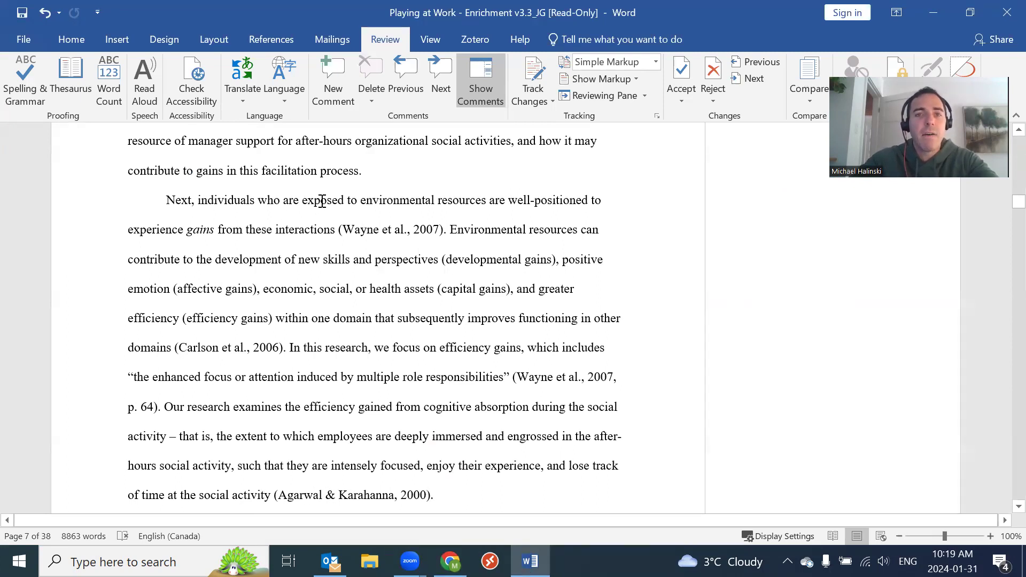
drag(306, 200, 338, 230)
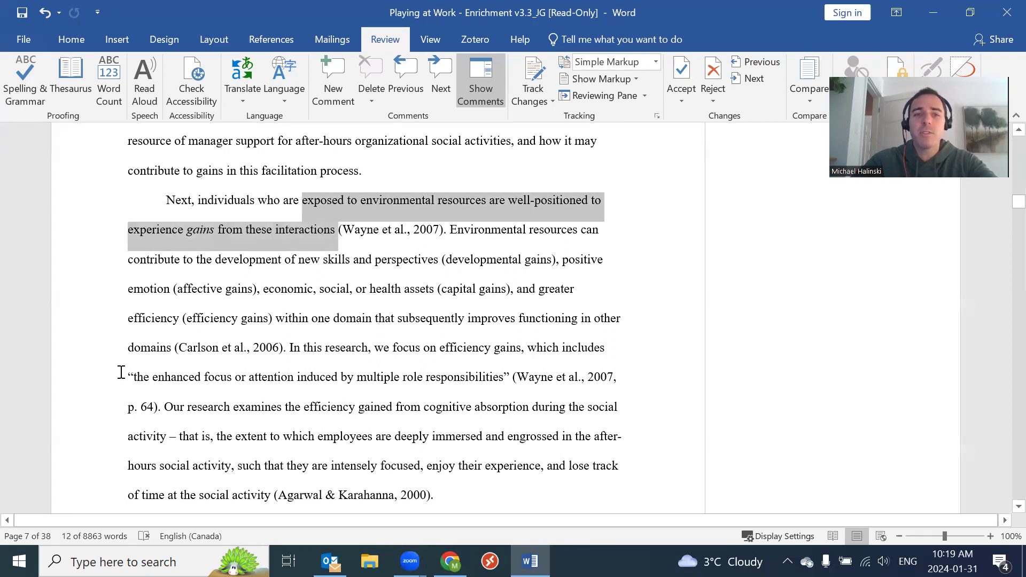
drag(133, 376, 502, 383)
In the paragraph starting with "Lastly", highlight "through work-family enrichment" and the definition that follows it, and clear the selection.
scroll(333, 399, down, 2)
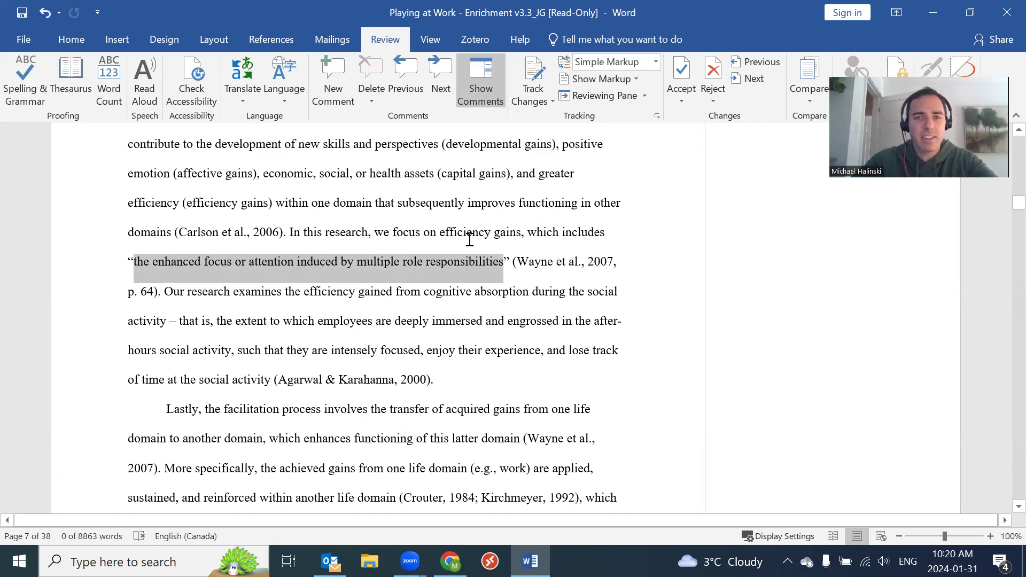
scroll(351, 275, down, 3)
scroll(337, 273, down, 1)
scroll(337, 289, up, 1)
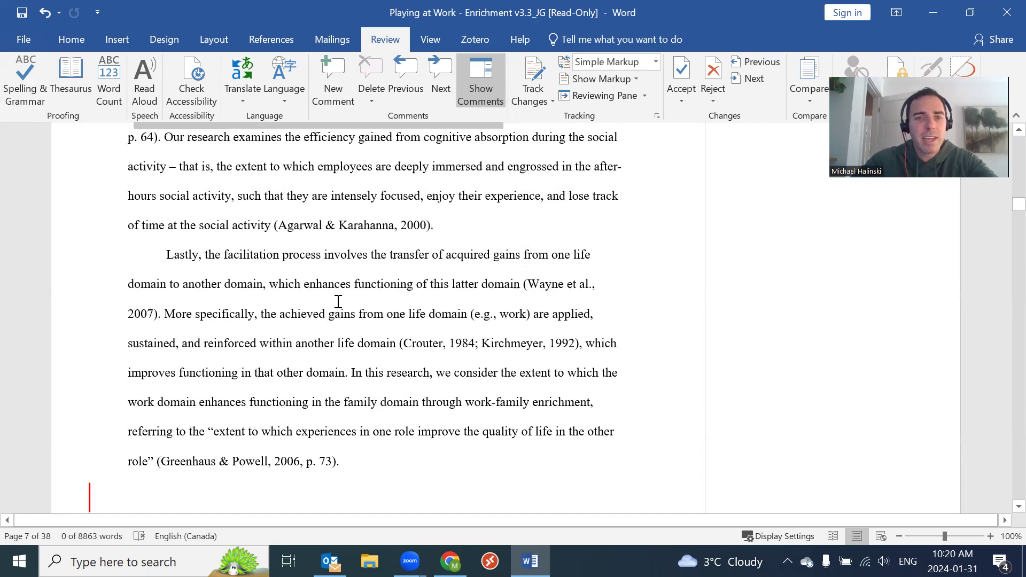
click(403, 422)
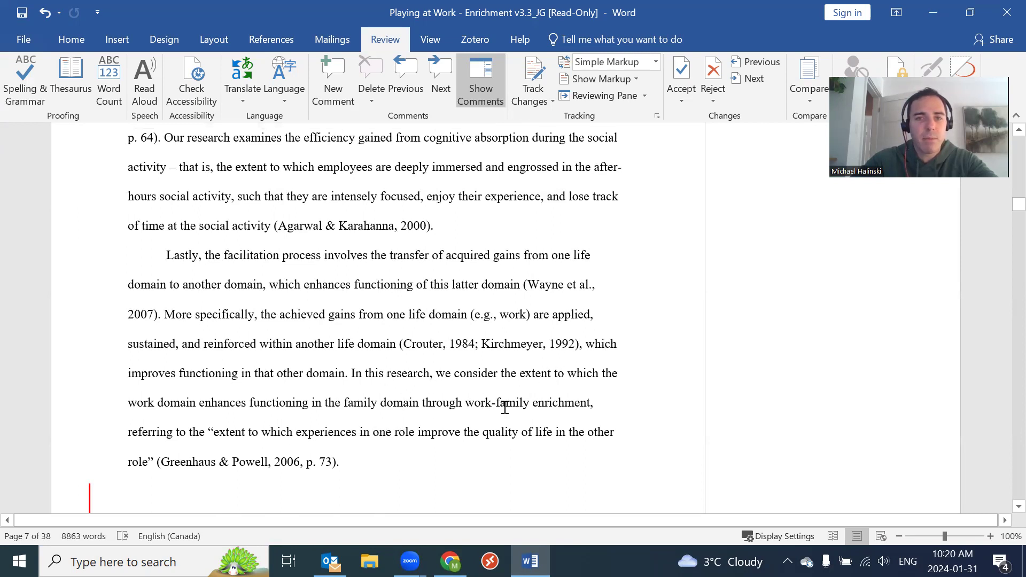
drag(459, 402, 582, 405)
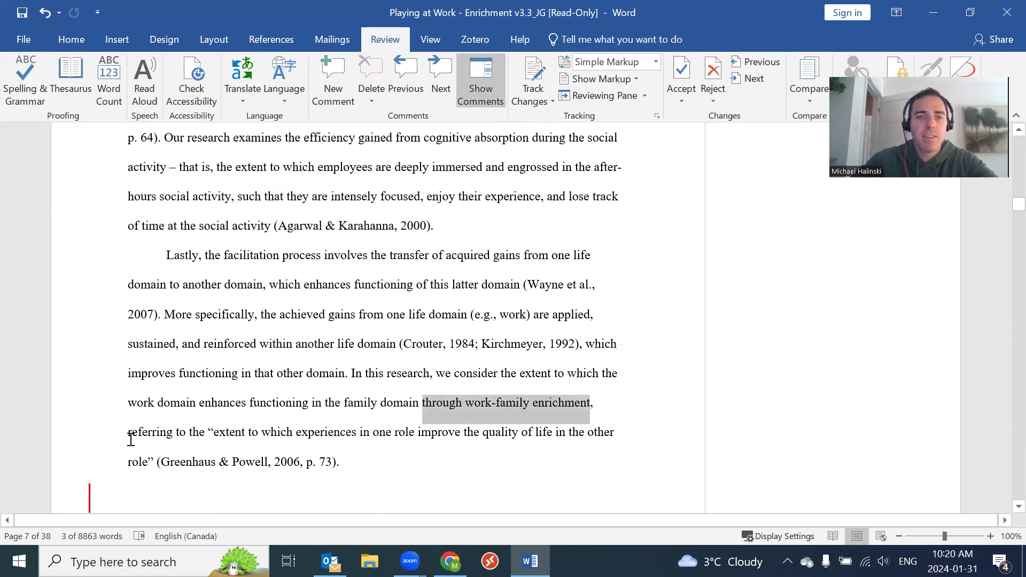
drag(129, 433, 140, 466)
click(429, 454)
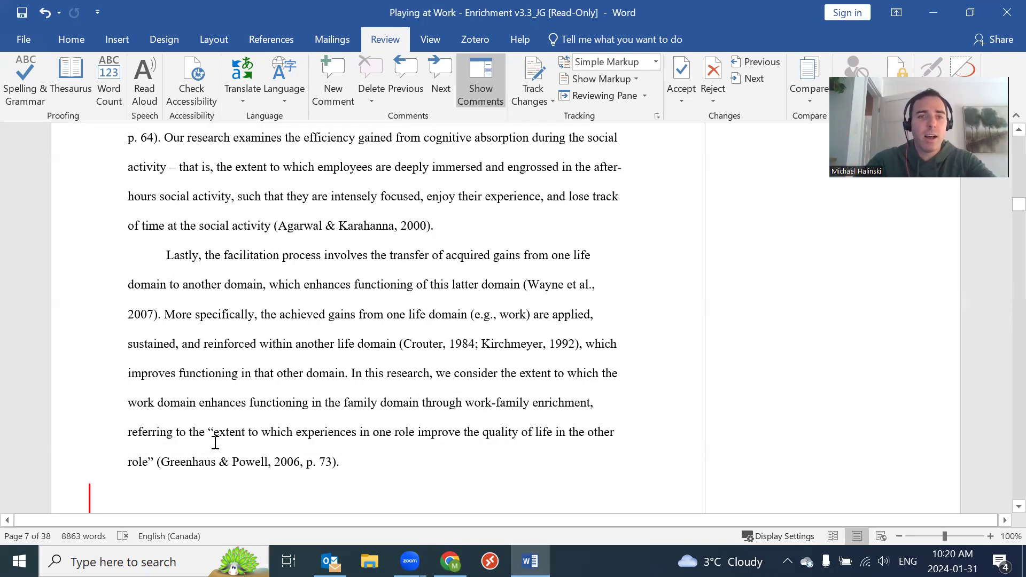
Highlight the quoted work-family enrichment definition and its citation with p. 73, plus the 2000 citation ending the preceding paragraph.
drag(216, 431, 495, 433)
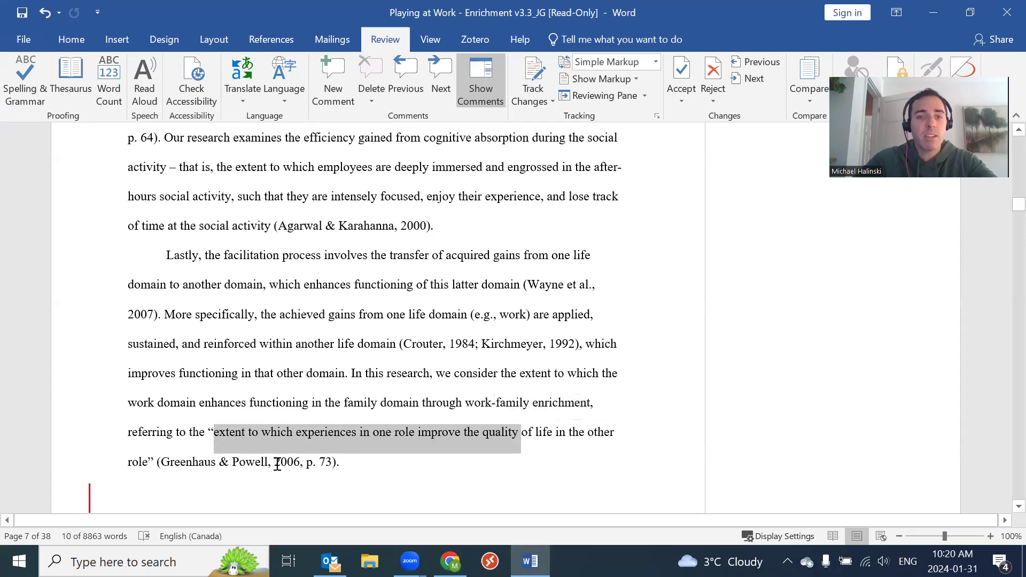
drag(159, 463, 339, 463)
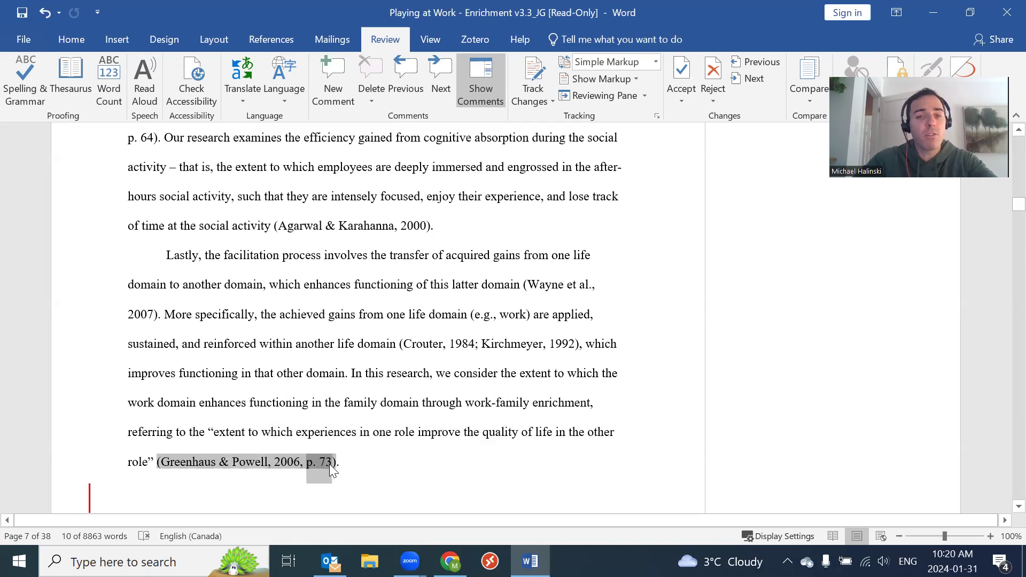
click(371, 465)
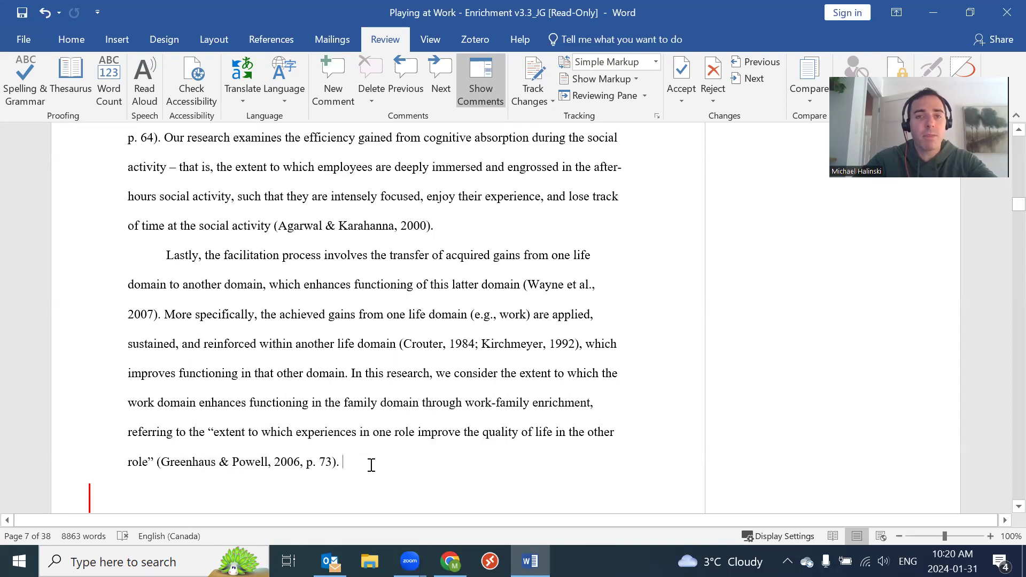
drag(300, 226, 394, 226)
click(400, 198)
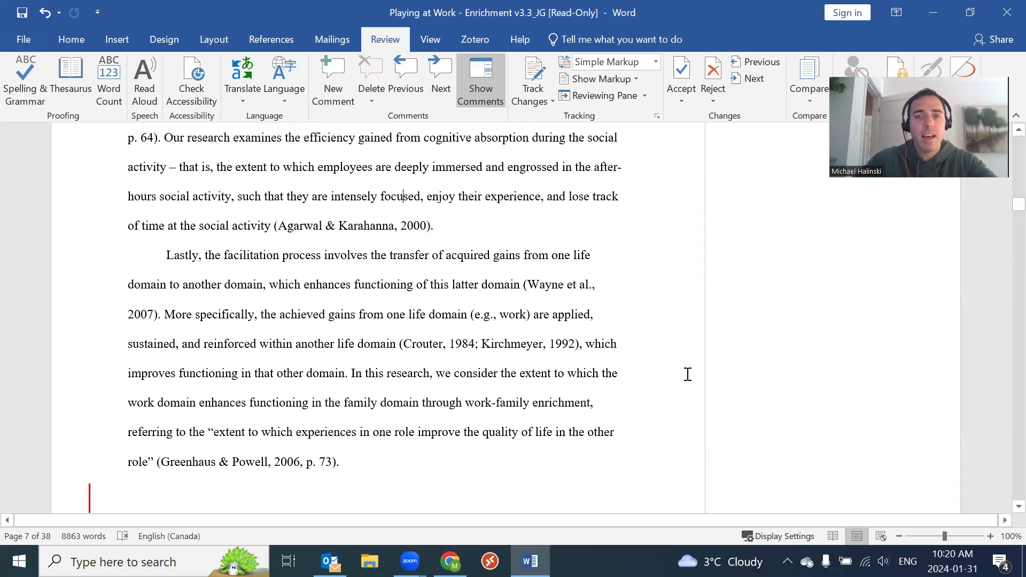
Go to the manuscript's reference list and highlight the 2019 entry titled "Rethinking response rates".
drag(1018, 204, 1001, 407)
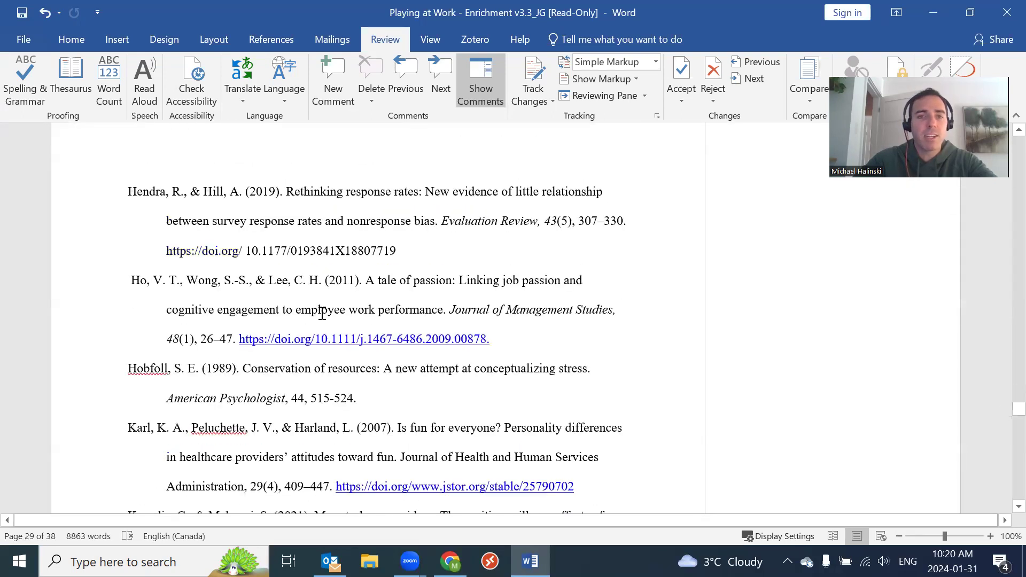
drag(116, 201, 122, 255)
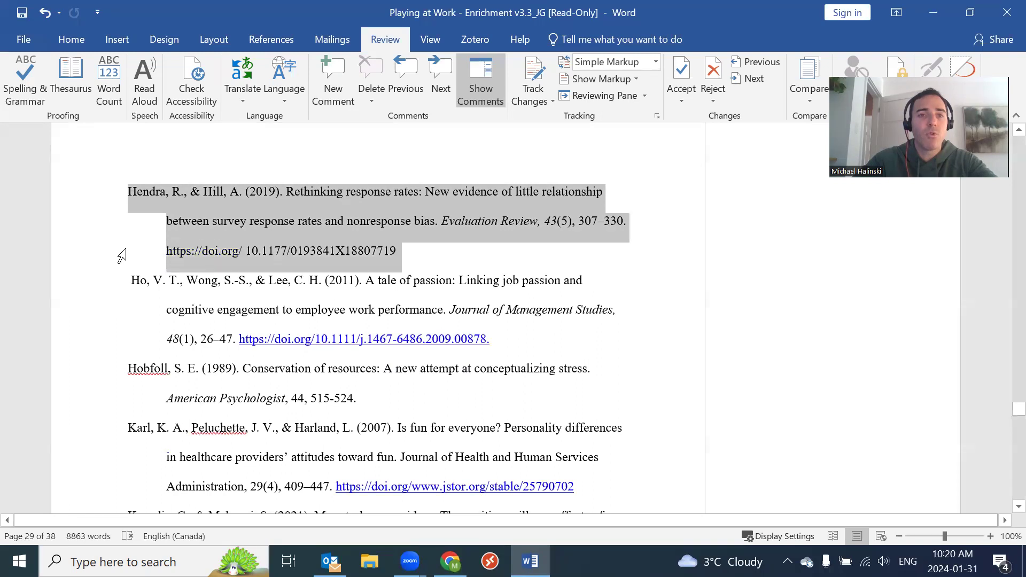